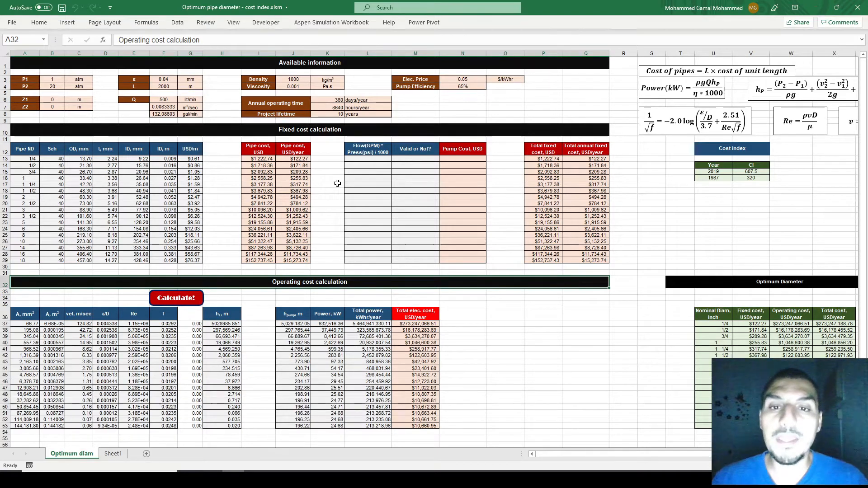
- Switch to the Chemical Engineering Economics PDF in Adobe Acrobat Reader and find the Appendix 1 Equipment Cost Estimates entry in the contents
key(alt+Tab)
key(alt+Tab)
key(alt+Tab)
key(alt+Tab)
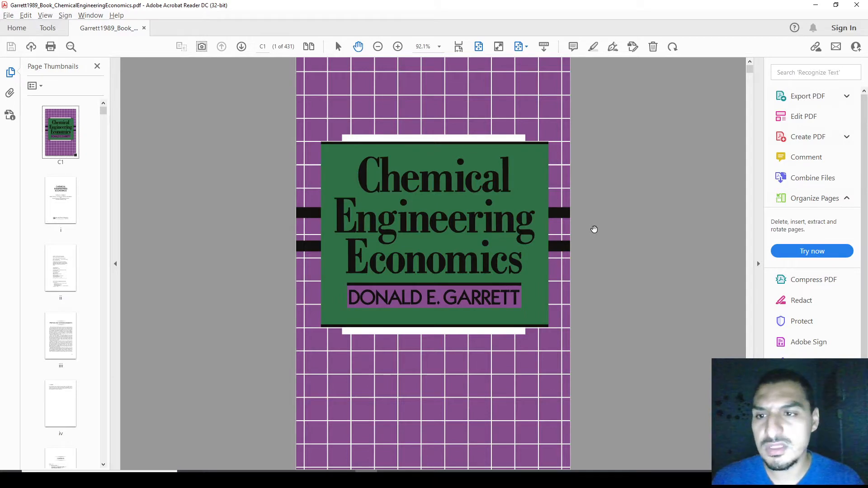
scroll(594, 229, down, 1)
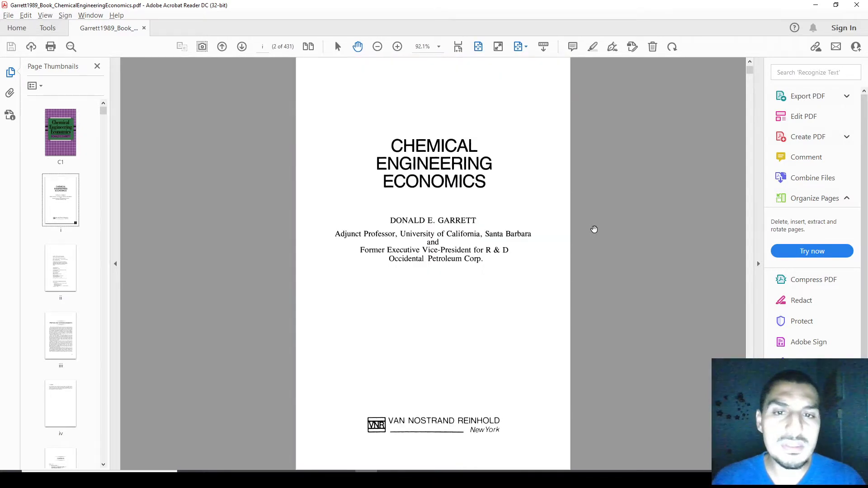
scroll(594, 230, down, 1)
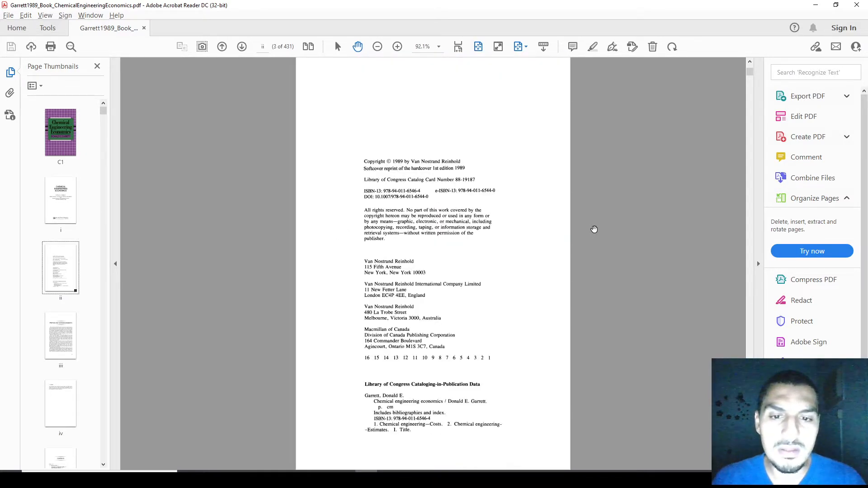
scroll(594, 229, down, 3)
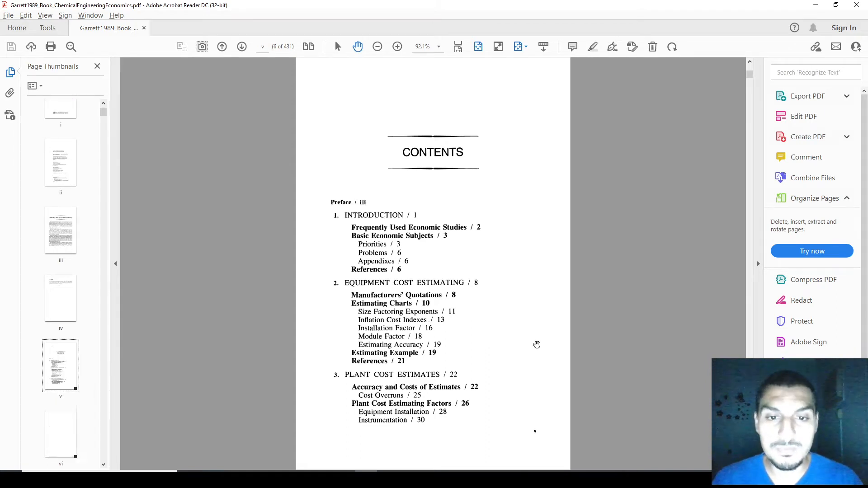
scroll(537, 345, down, 1)
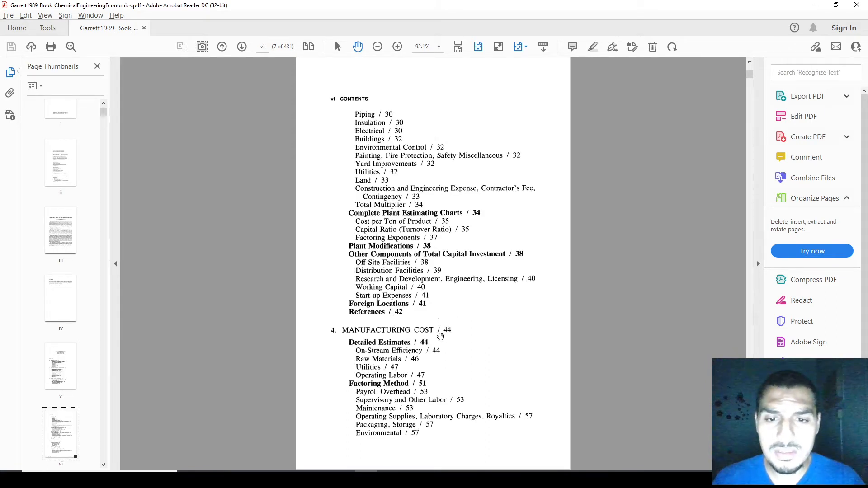
scroll(560, 357, down, 1)
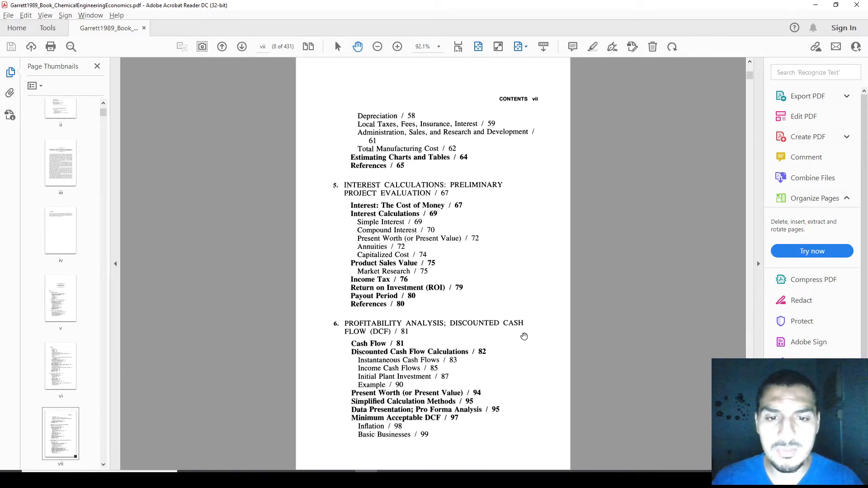
scroll(524, 337, down, 2)
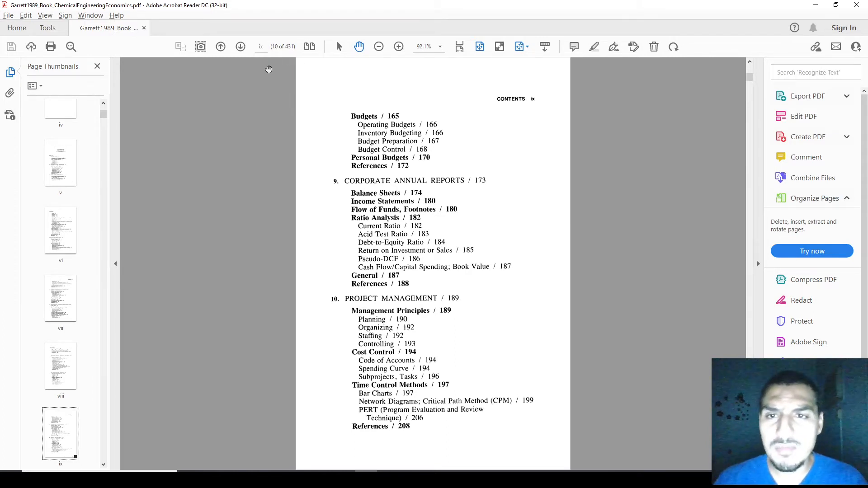
scroll(266, 145, down, 1)
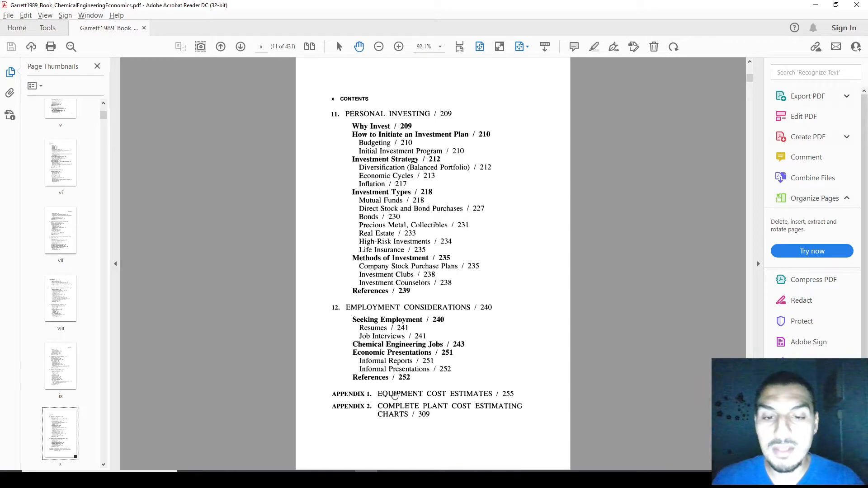
drag(378, 394, 510, 397)
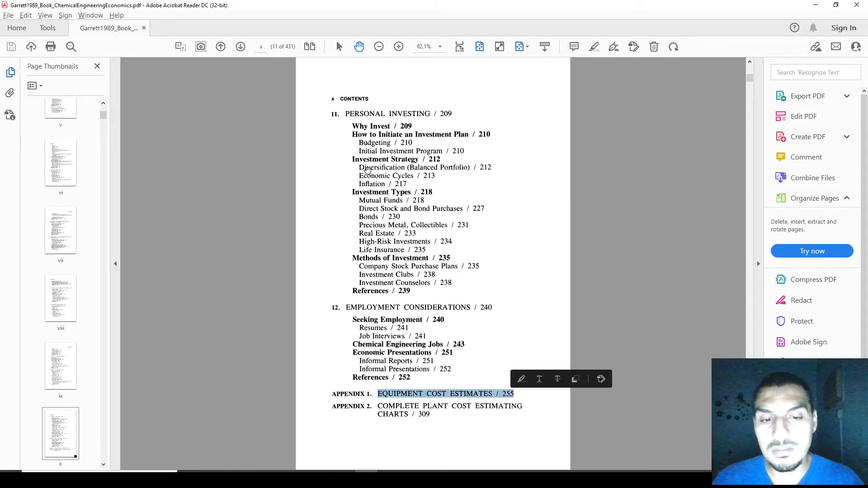
- Go to page 255 and select the sentence stating the cost basis year and chemical engineering index number
click(260, 47)
text(255)
key(Return)
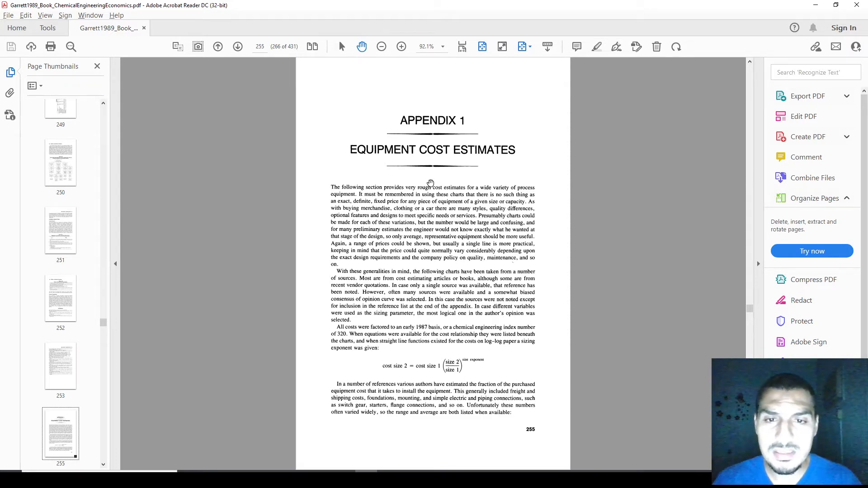
scroll(416, 190, up, 3)
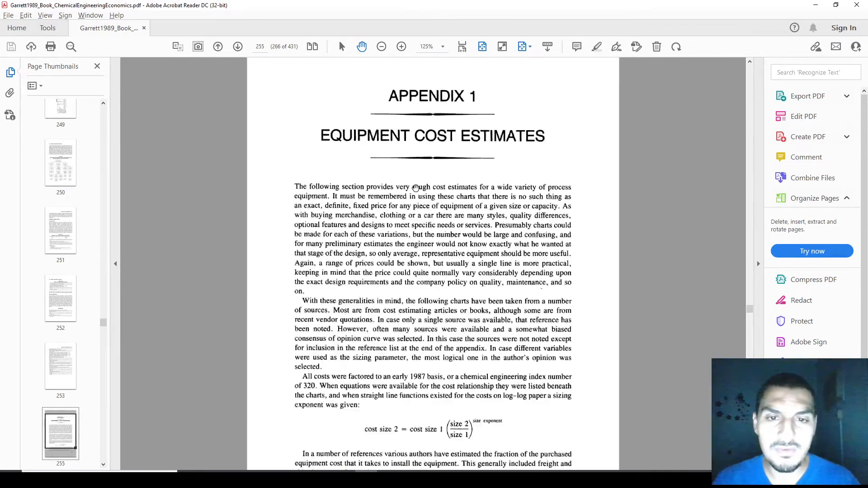
scroll(415, 188, down, 3)
scroll(416, 188, down, 2)
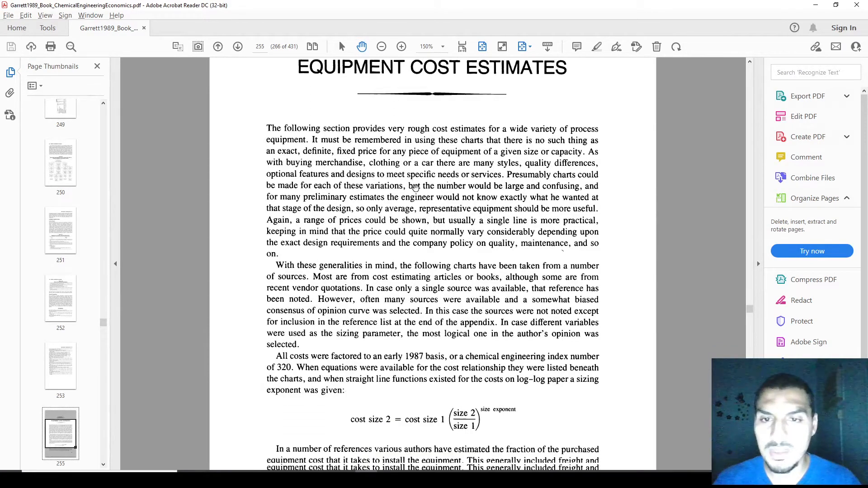
scroll(416, 188, down, 2)
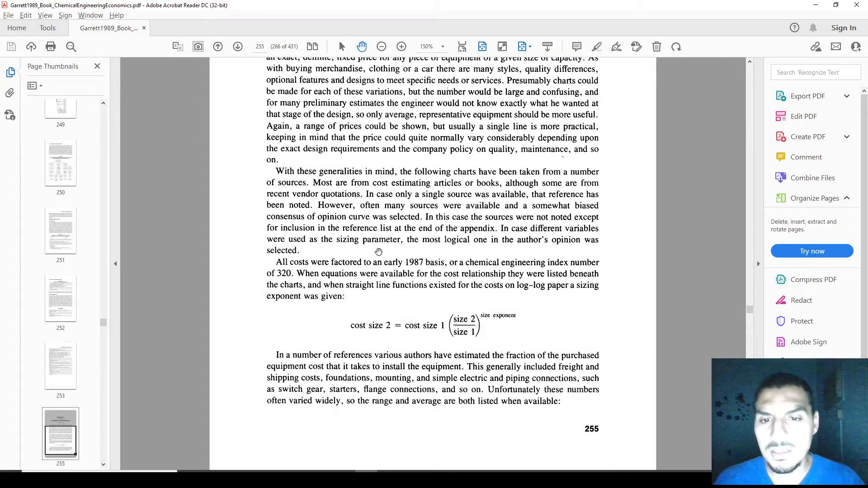
drag(275, 262, 294, 273)
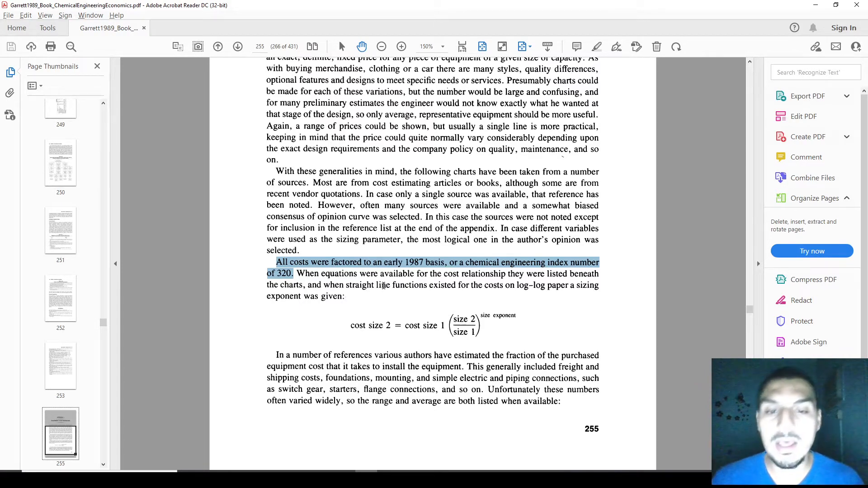
- Show two pages side by side and browse the Appendix 1 equipment cost charts up to the centrifugal pumps chart on page 296
scroll(384, 285, down, 3)
scroll(384, 285, down, 3)
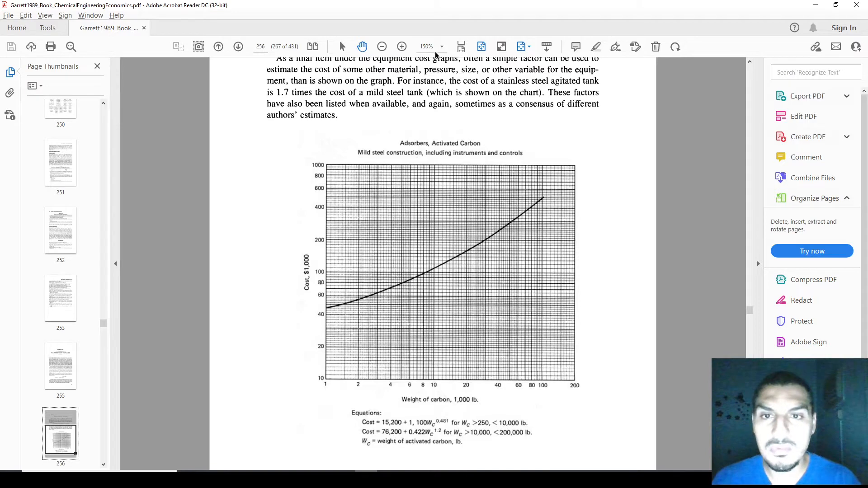
click(313, 47)
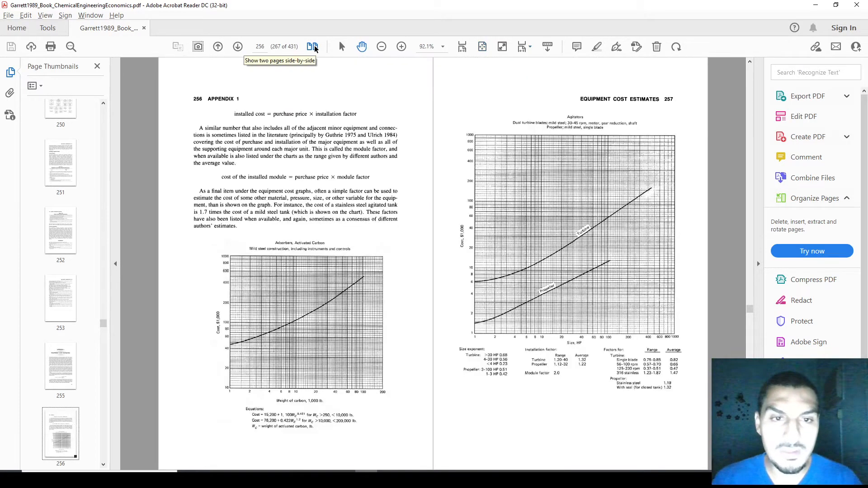
scroll(576, 112, down, 2)
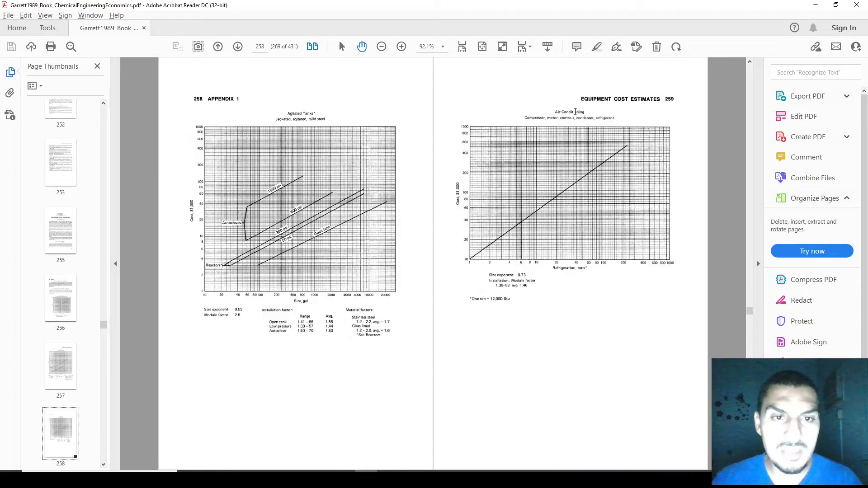
scroll(438, 300, down, 2)
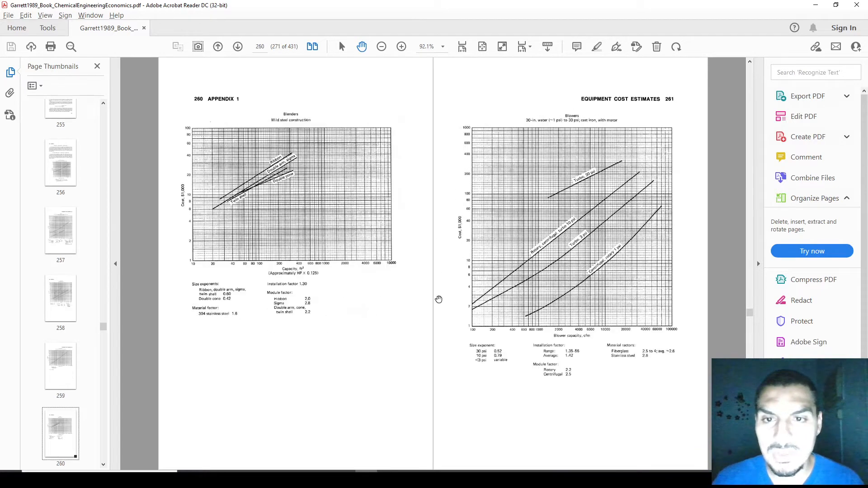
scroll(439, 300, down, 2)
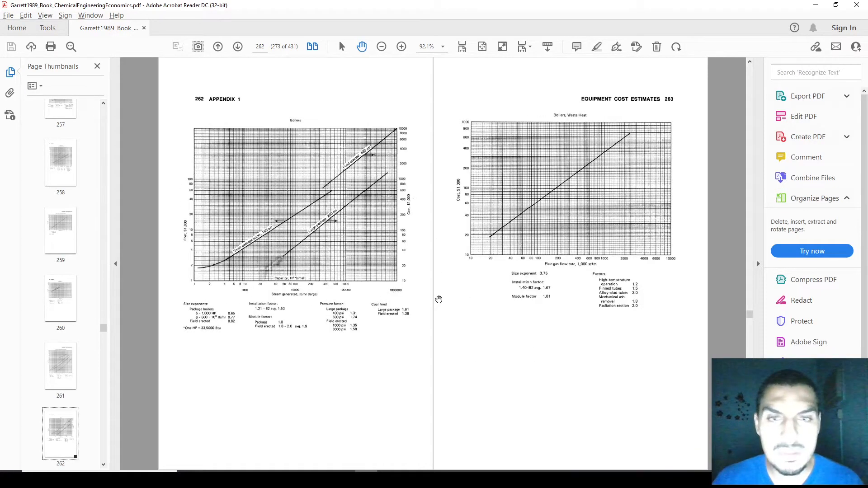
scroll(439, 300, down, 2)
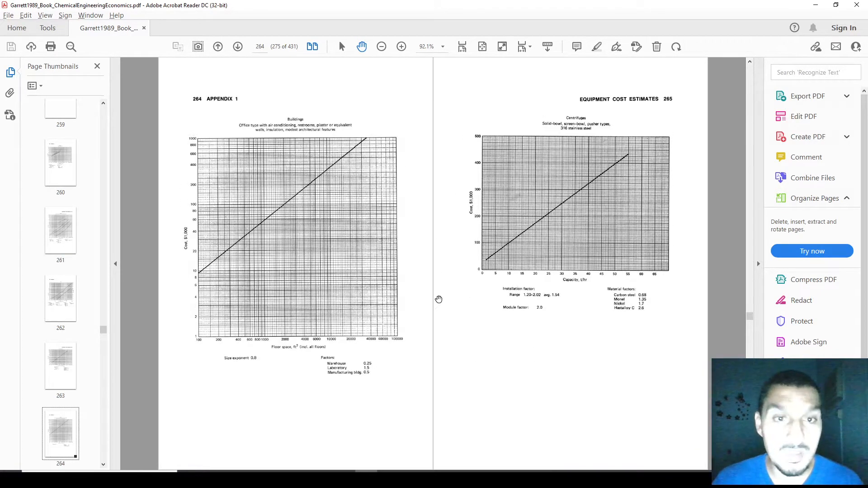
scroll(438, 300, down, 2)
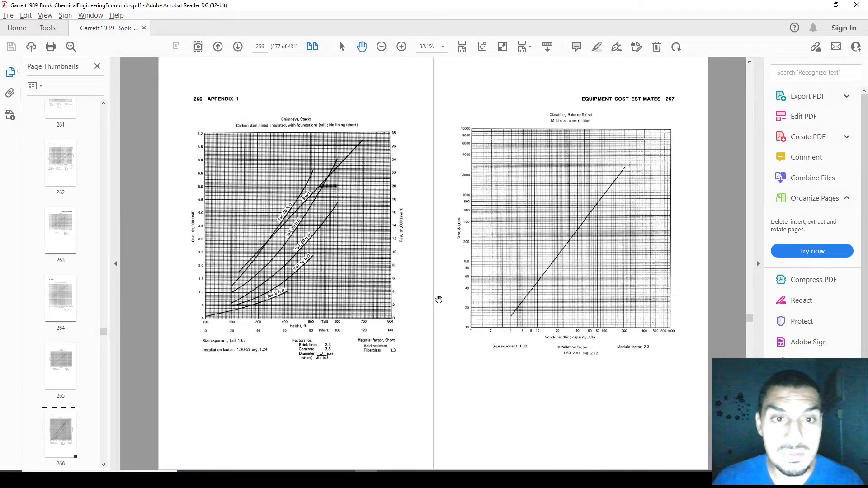
scroll(439, 300, down, 4)
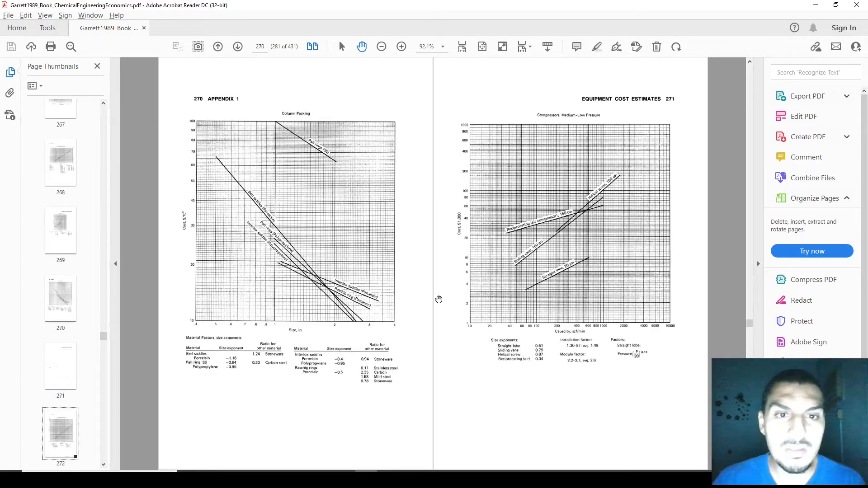
scroll(439, 300, down, 2)
scroll(439, 300, down, 2)
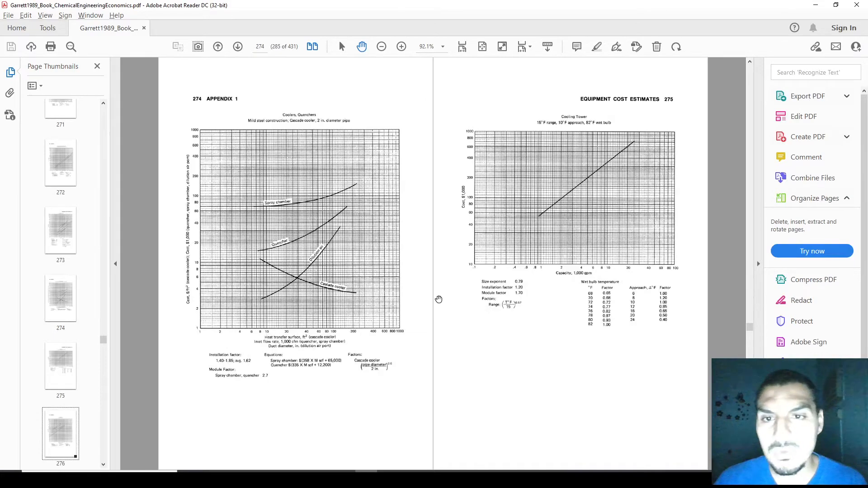
scroll(438, 300, down, 6)
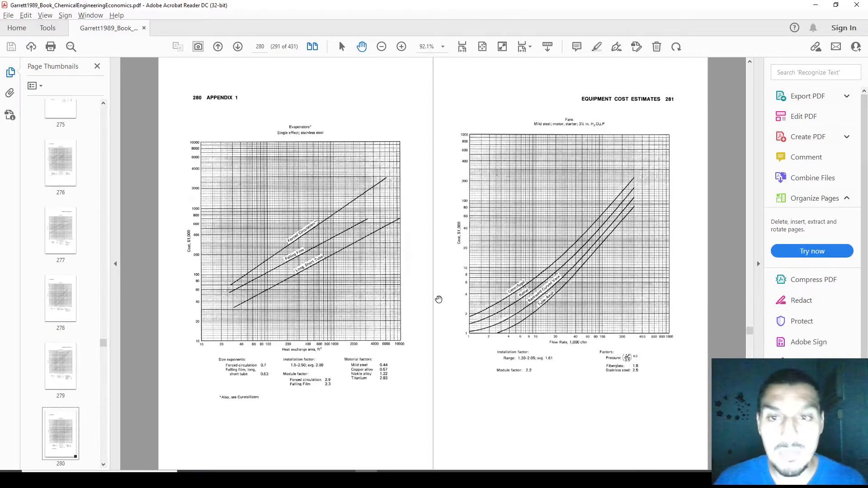
scroll(439, 300, down, 2)
scroll(438, 300, down, 6)
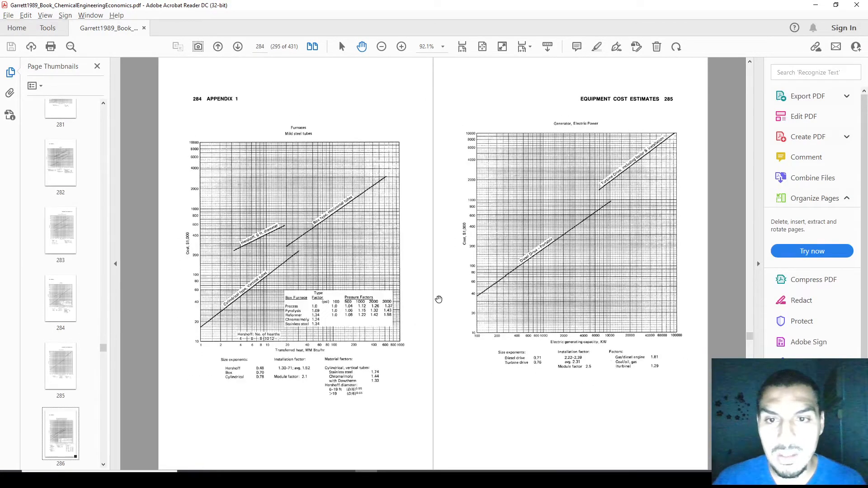
scroll(439, 300, down, 2)
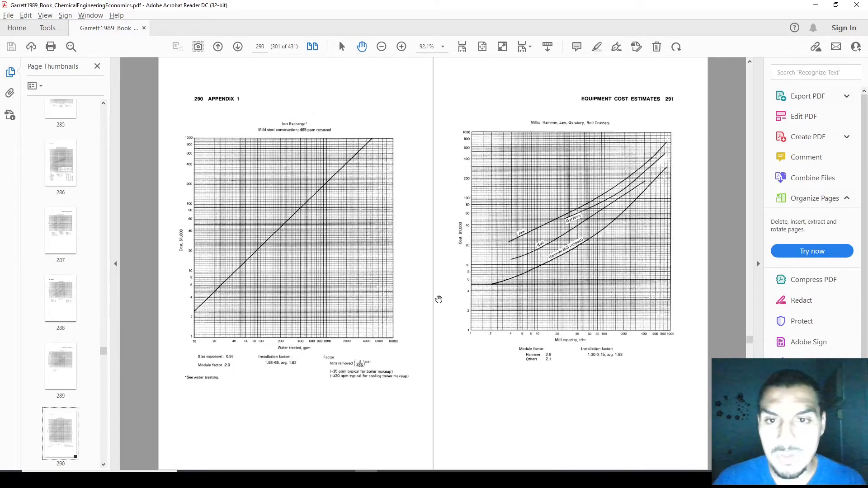
scroll(439, 300, down, 4)
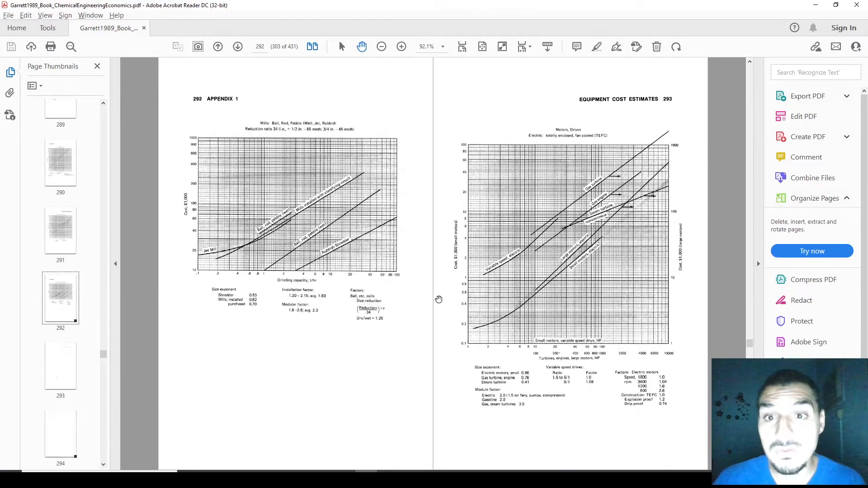
scroll(439, 300, down, 2)
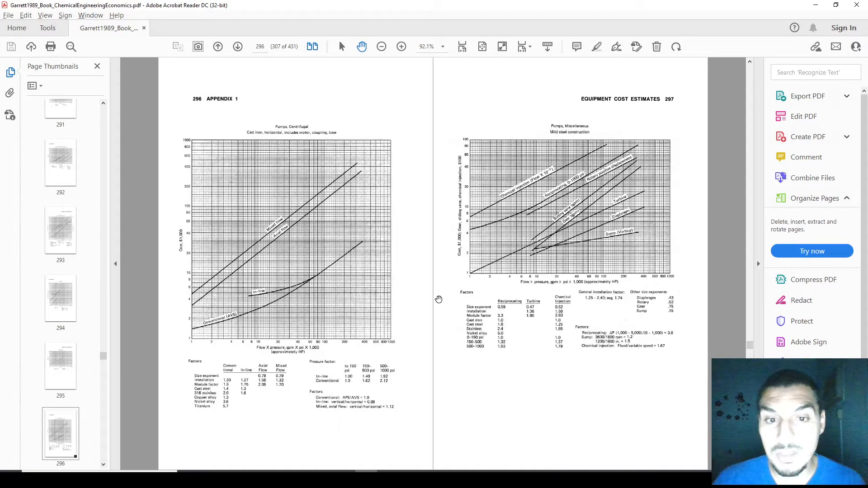
- Return to single-page view and examine the centrifugal pumps cost chart enlarged to 150%, checking the miscellaneous pumps chart on page 297 too
click(485, 47)
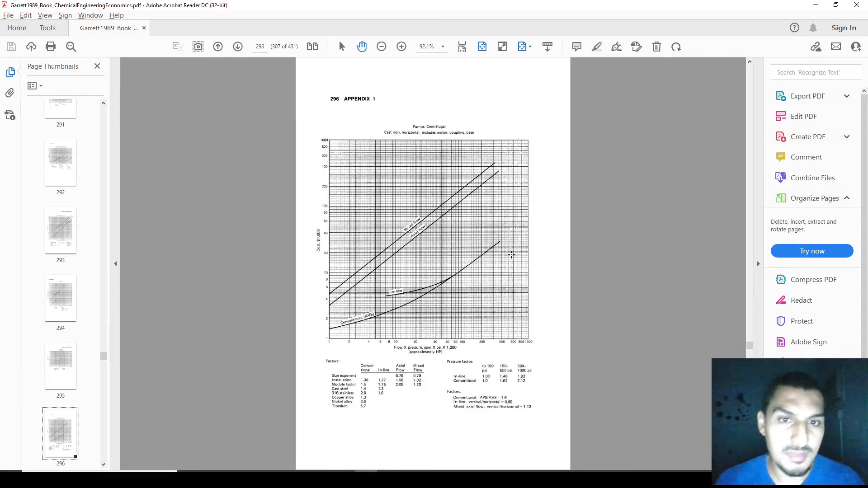
scroll(512, 254, up, 3)
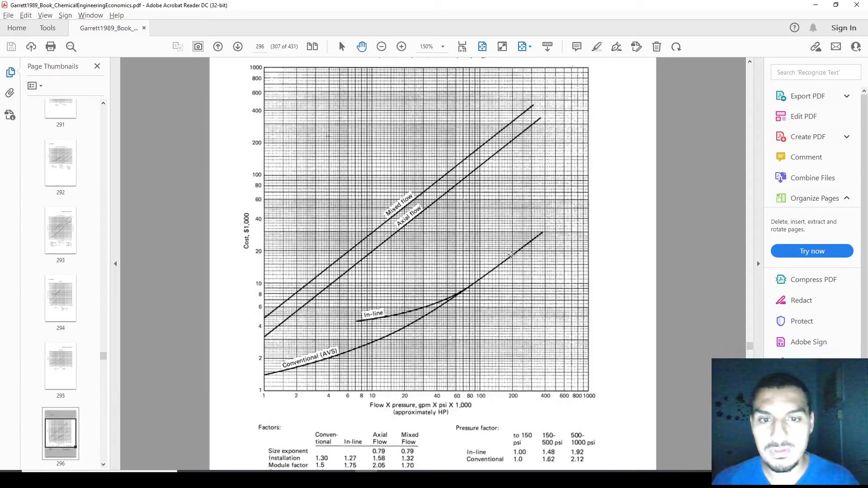
scroll(512, 255, up, 1)
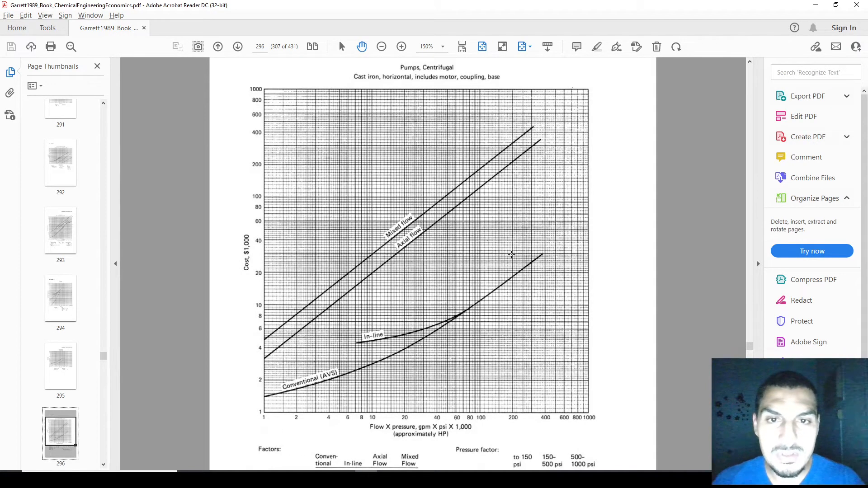
scroll(511, 254, down, 10)
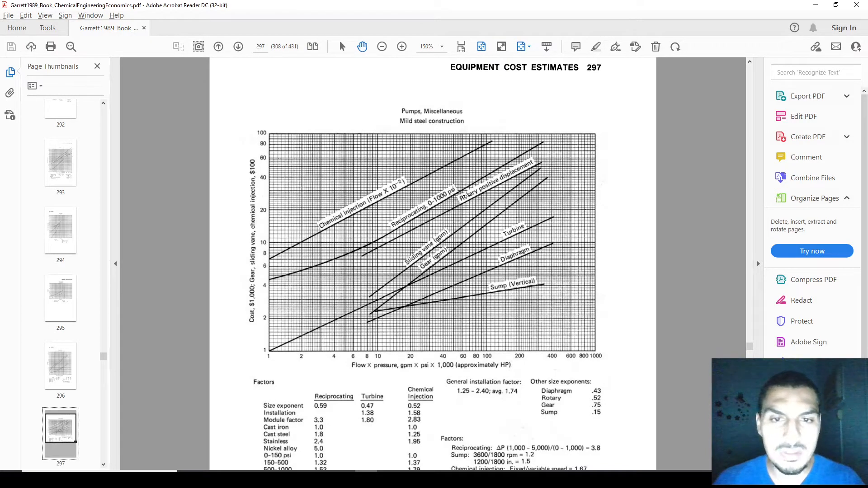
scroll(467, 195, up, 10)
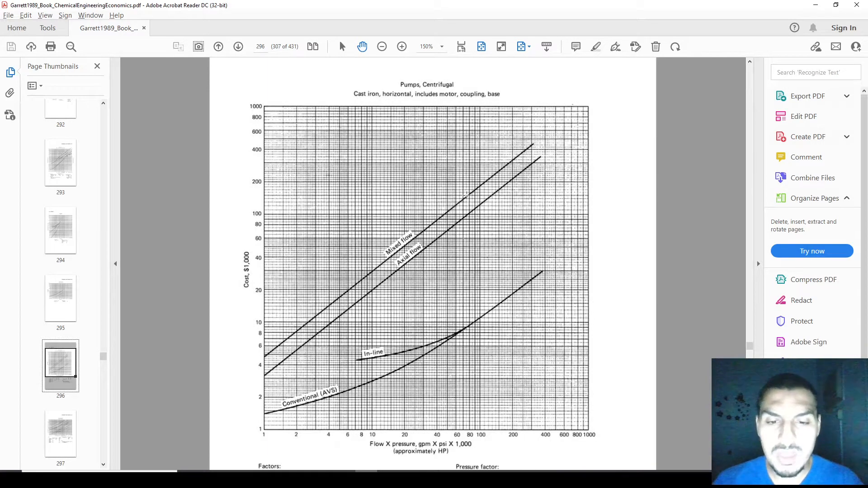
scroll(564, 235, down, 1)
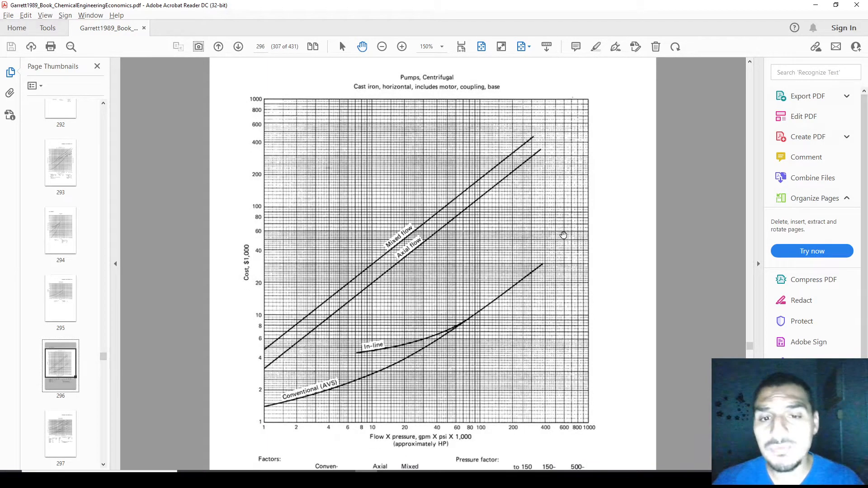
scroll(564, 235, down, 1)
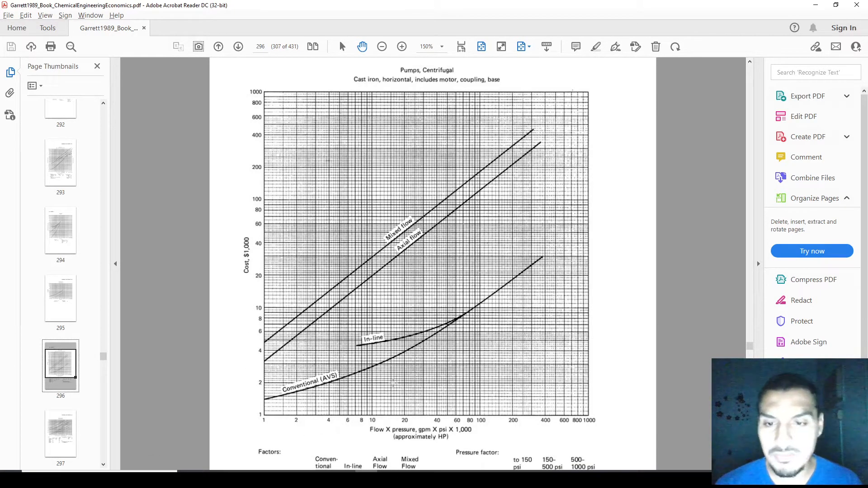
- Examine the centrifugal pumps cost chart on page 296, highlighting its horizontal axis label "Flow X pressure, gpm X psi X 1,000"
scroll(393, 383, down, 5)
scroll(393, 383, up, 4)
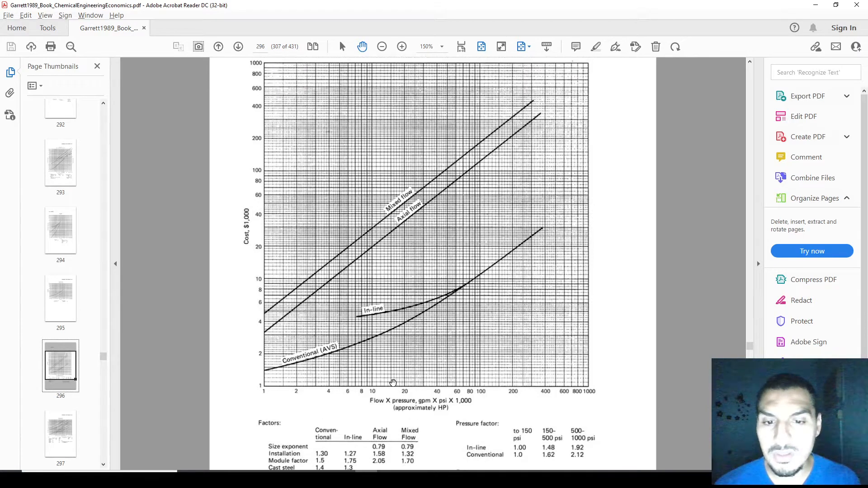
scroll(393, 383, up, 1)
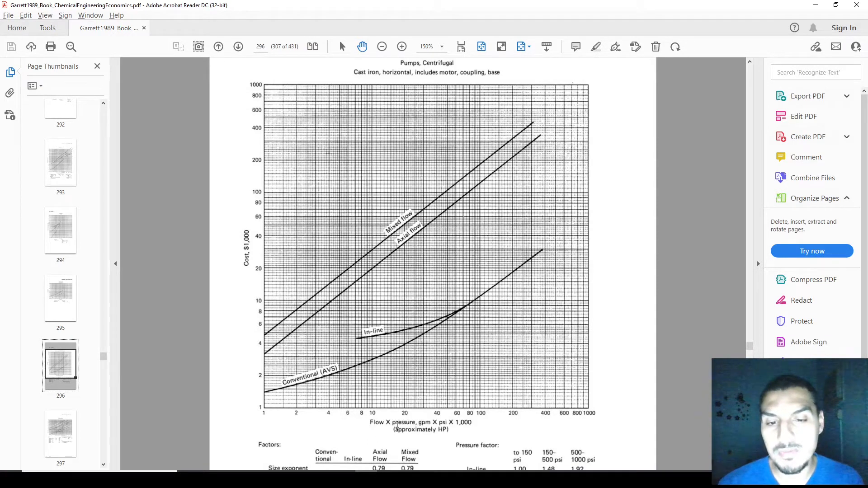
drag(420, 421, 472, 423)
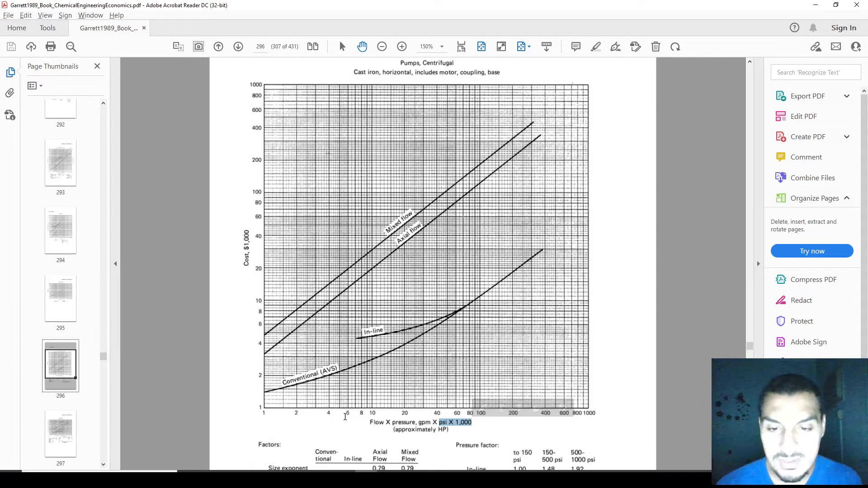
drag(370, 423, 472, 422)
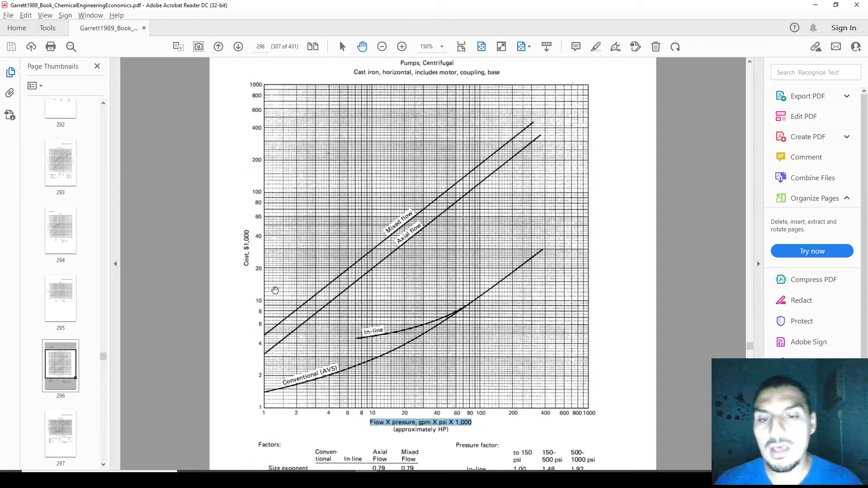
click(196, 278)
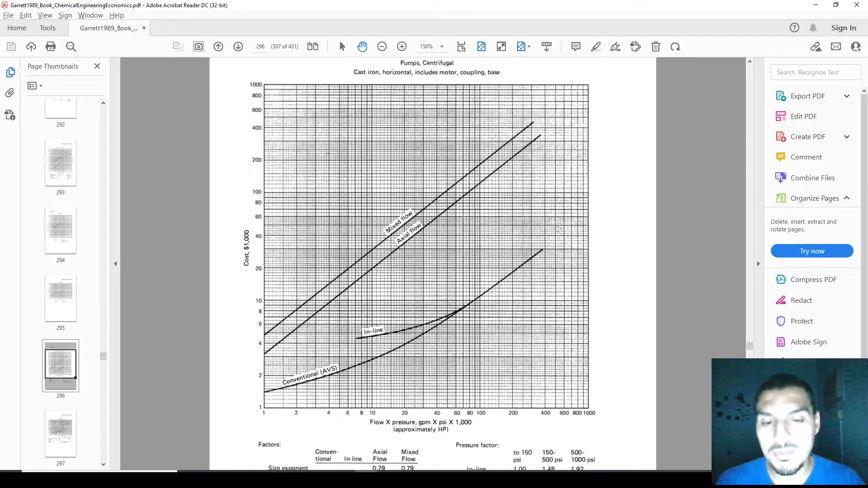
- Check the cost factors and pressure factors listed beneath the centrifugal pumps chart, and return to the chart
scroll(559, 228, down, 3)
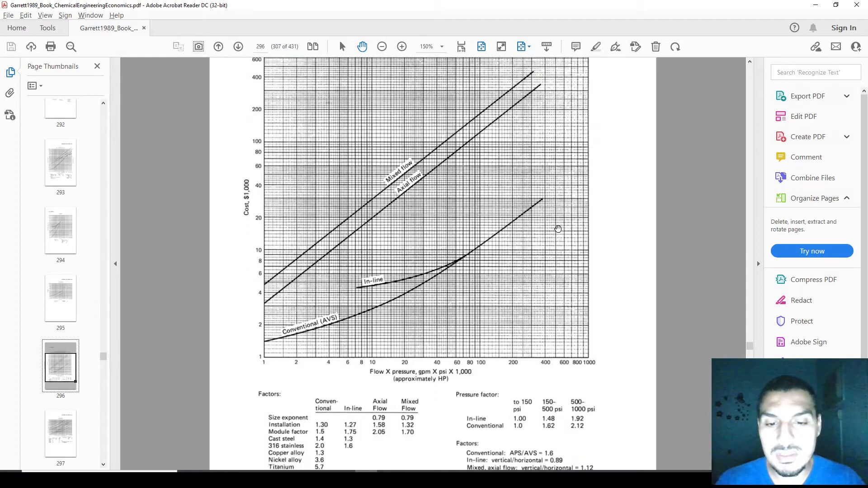
scroll(559, 229, down, 1)
scroll(558, 229, up, 4)
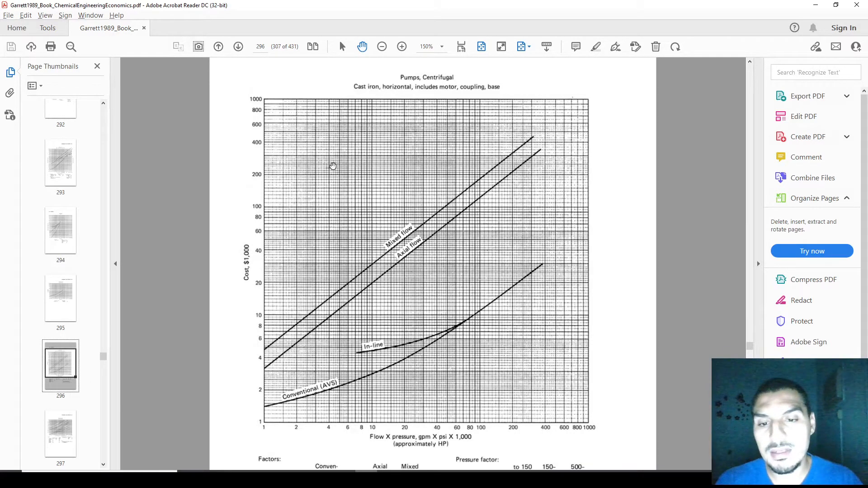
- Switch to the optimum pipe diameter workbook in Excel and compare the pump type drawings on Sheet1 with the PDF's centrifugal pumps chart
key(alt+Tab)
key(alt+Tab)
key(alt+shift+Tab)
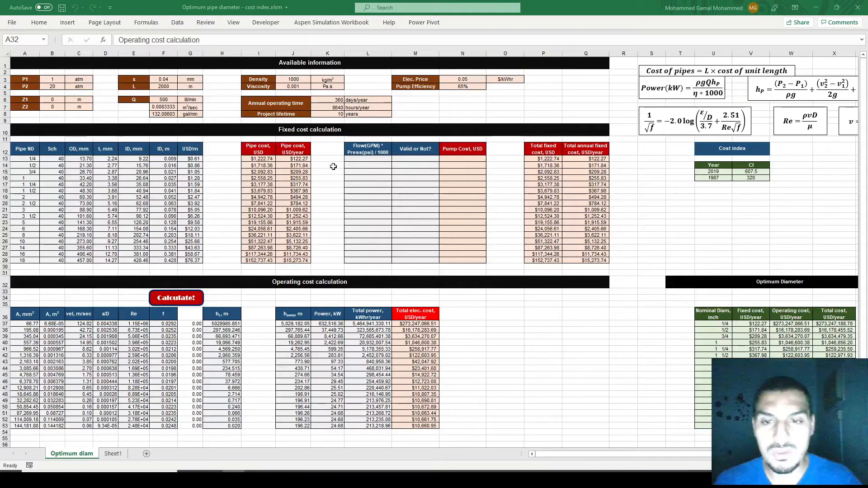
key(ctrl+Page_Down)
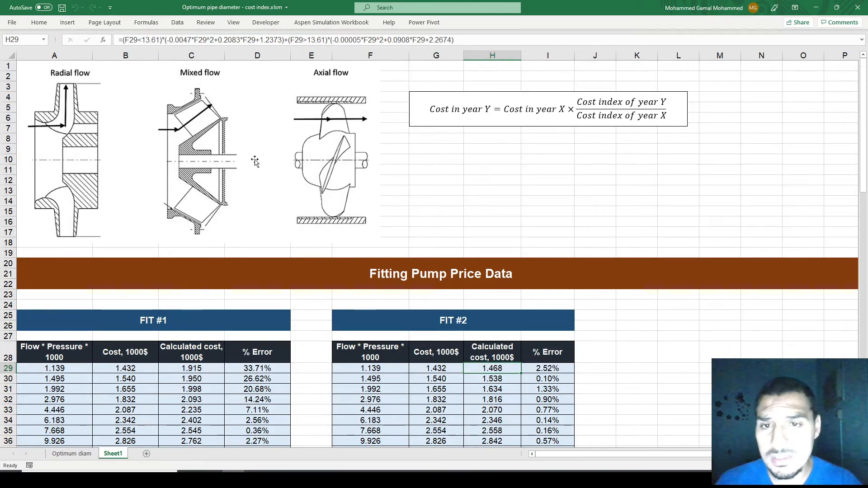
key(alt+Tab)
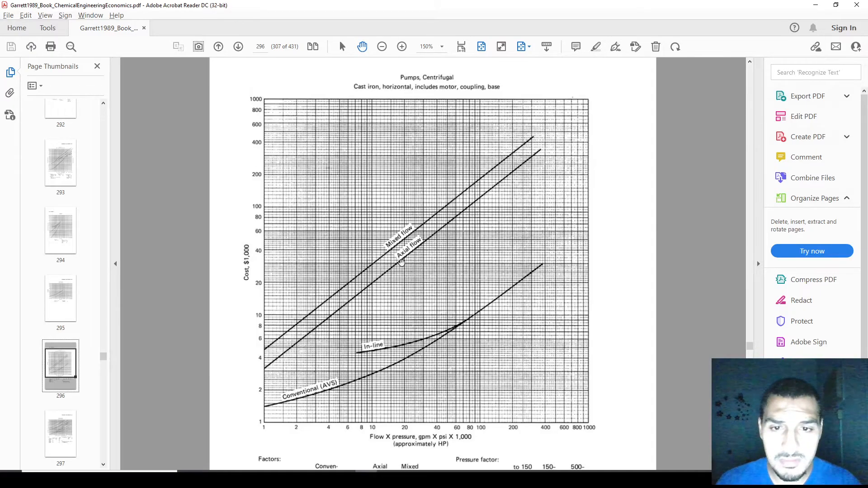
key(alt+Tab)
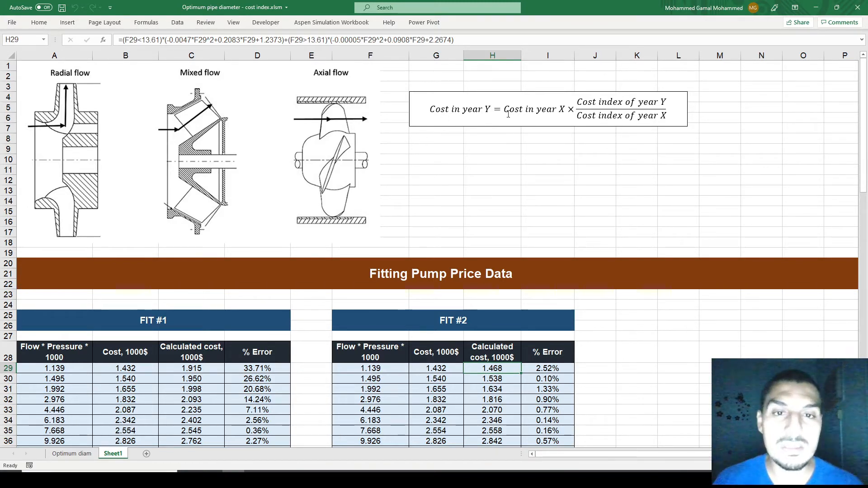
- Highlight the cost in year Y, cost in year X and cost index terms of the cost index equation on Sheet1
click(471, 108)
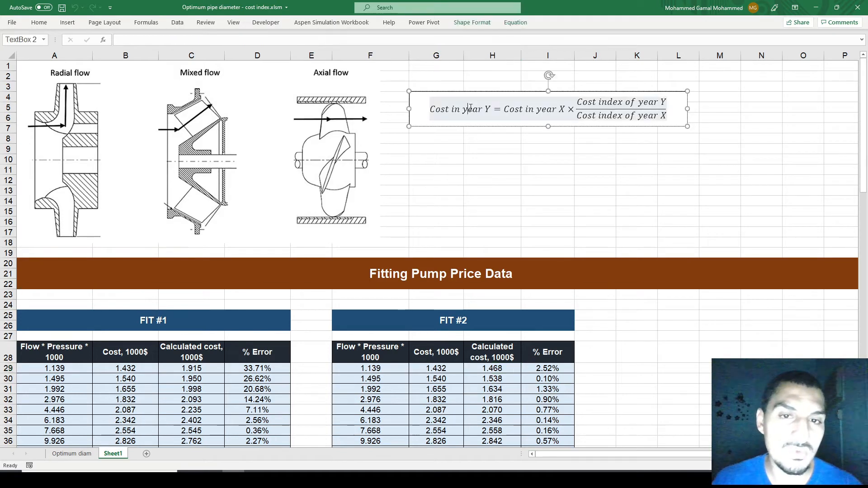
drag(425, 109, 491, 111)
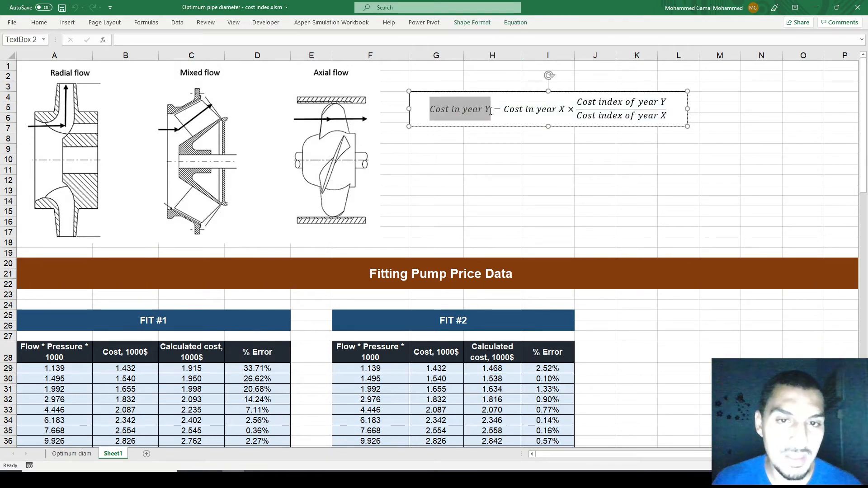
drag(503, 113, 563, 113)
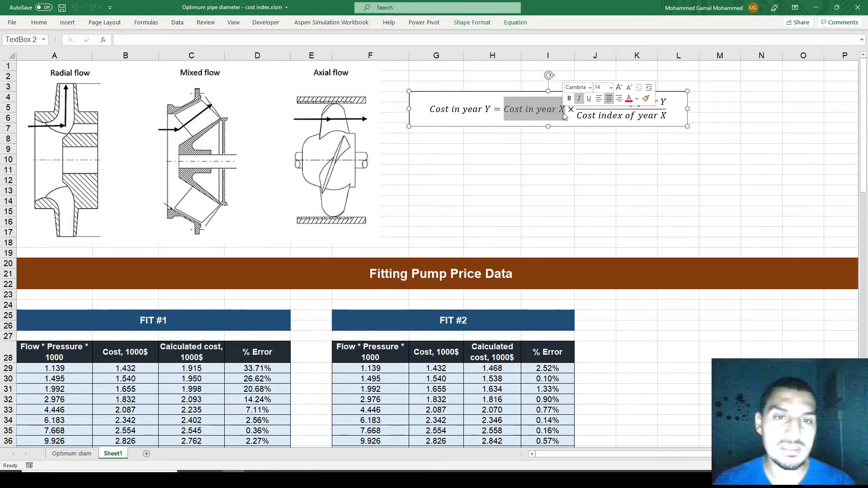
click(669, 103)
mouse_move(669, 103)
mouse_down()
mouse_move(584, 101)
mouse_move(665, 115)
mouse_up()
click(664, 116)
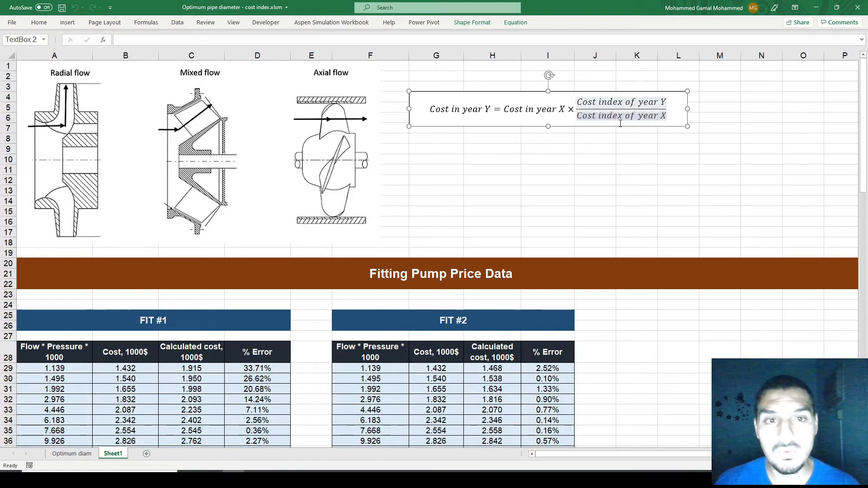
click(548, 152)
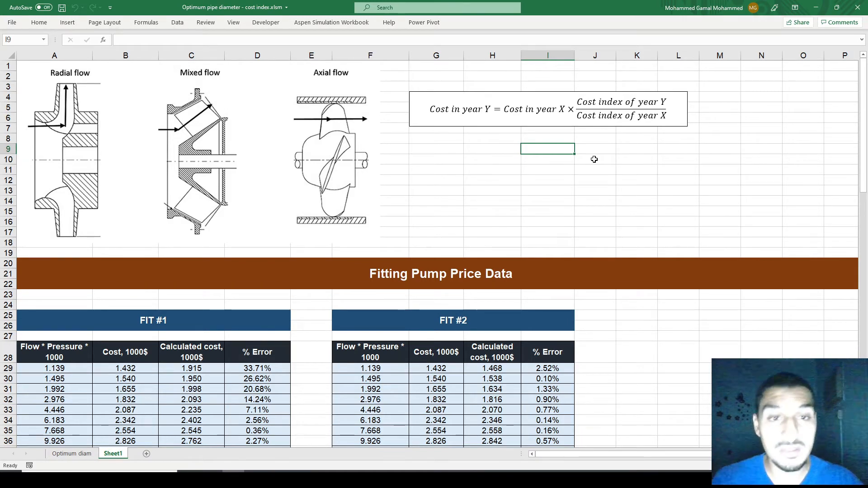
- Review the 2019 and 1987 cost index values on the Optimum diam sheet, along with the empty pump cost columns
key(ctrl+Page_Up)
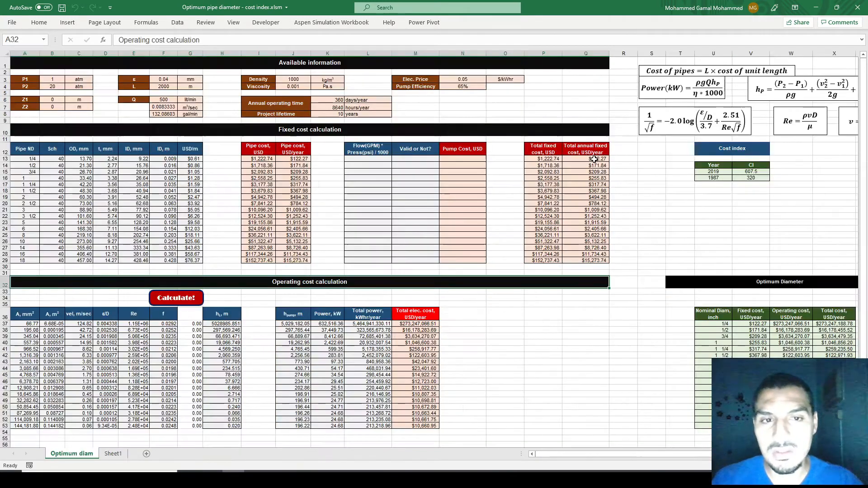
click(692, 188)
scroll(693, 189, up, 3)
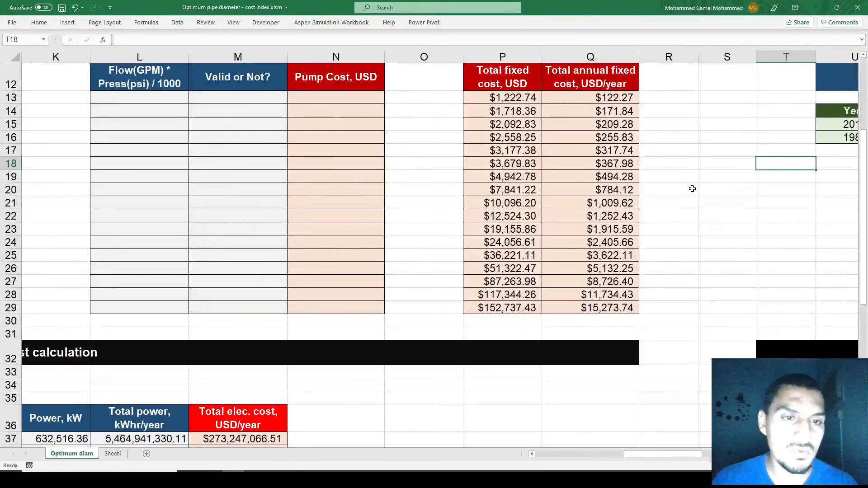
scroll(692, 189, right, 5)
click(326, 125)
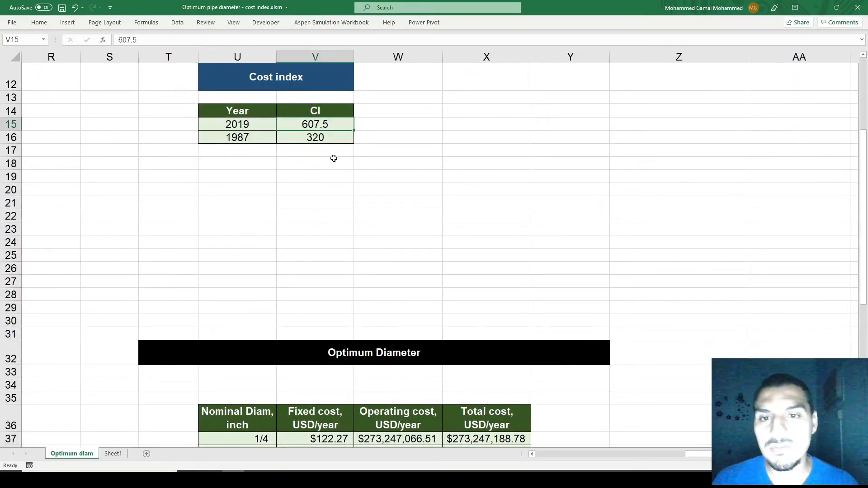
scroll(334, 164, up, 1)
scroll(333, 164, left, 6)
scroll(334, 164, down, 3)
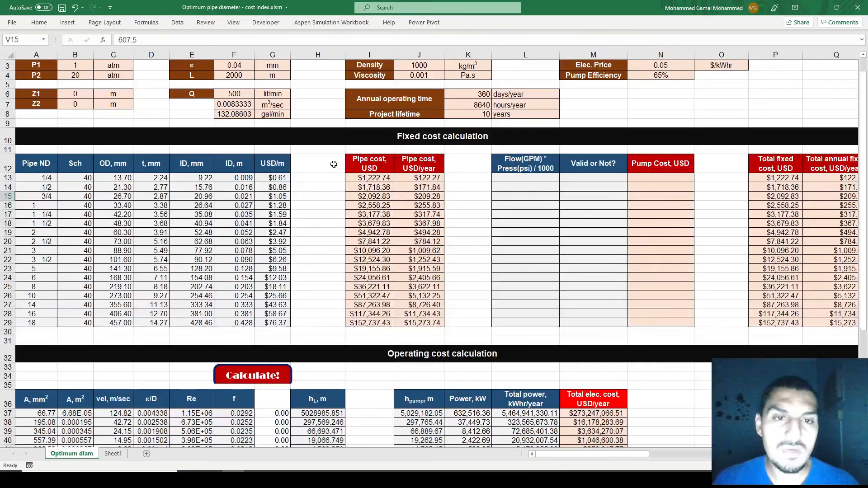
scroll(333, 164, down, 2)
scroll(334, 164, down, 1)
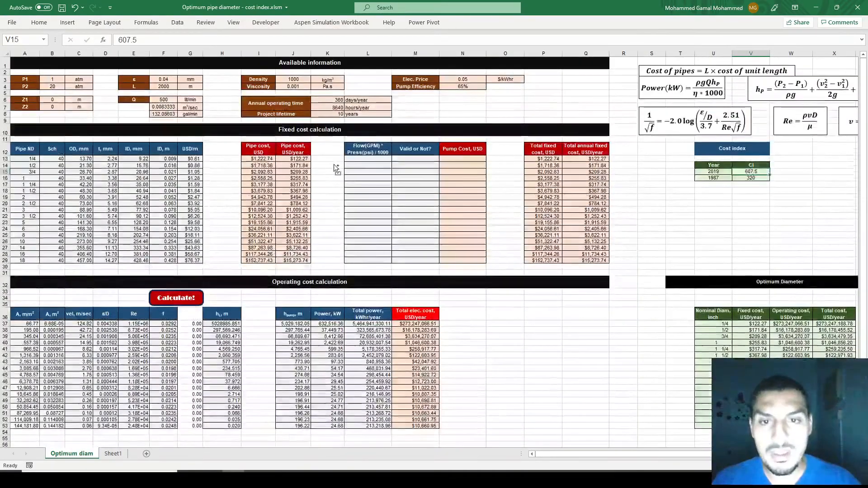
- Recheck the PDF pump chart and select the flow-pressure and cost columns of both the FIT #1 and FIT #2 tables on Sheet1
key(ctrl+Page_Down)
key(alt+Tab)
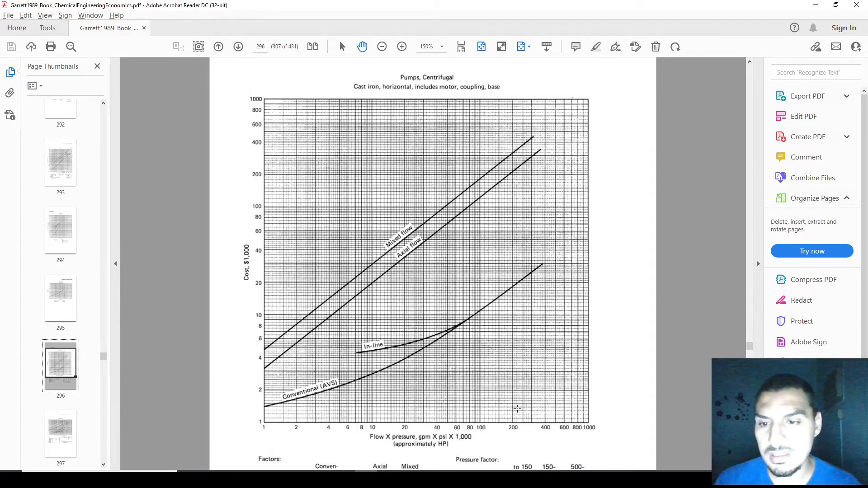
key(alt+Tab)
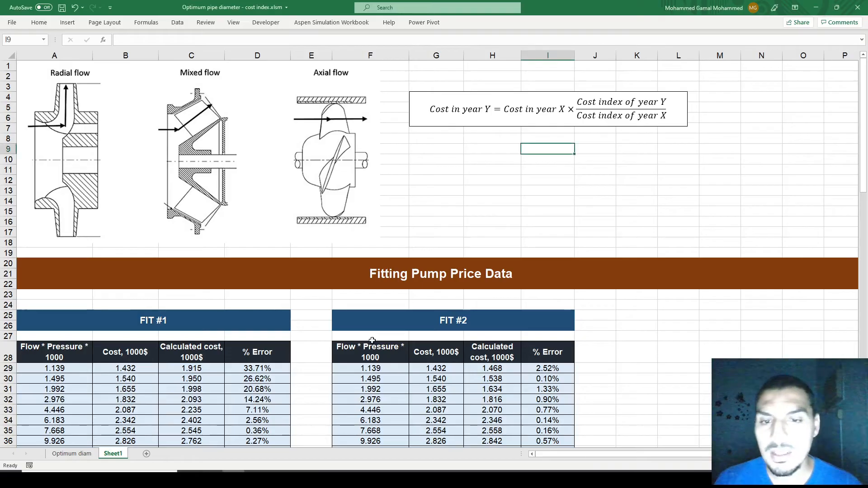
scroll(323, 288, down, 6)
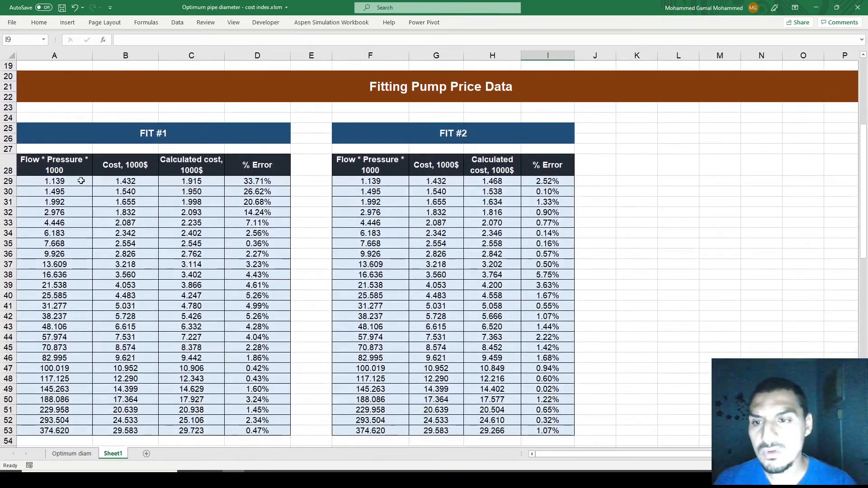
drag(56, 164, 102, 430)
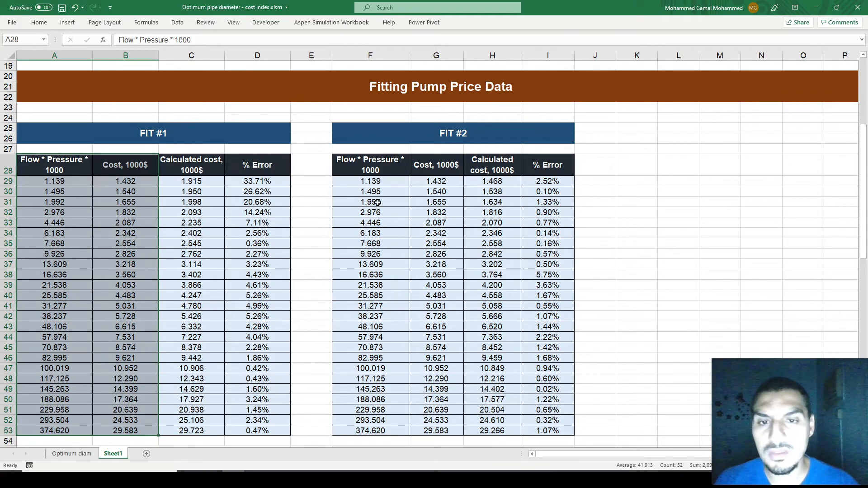
click(377, 149)
drag(376, 165, 430, 434)
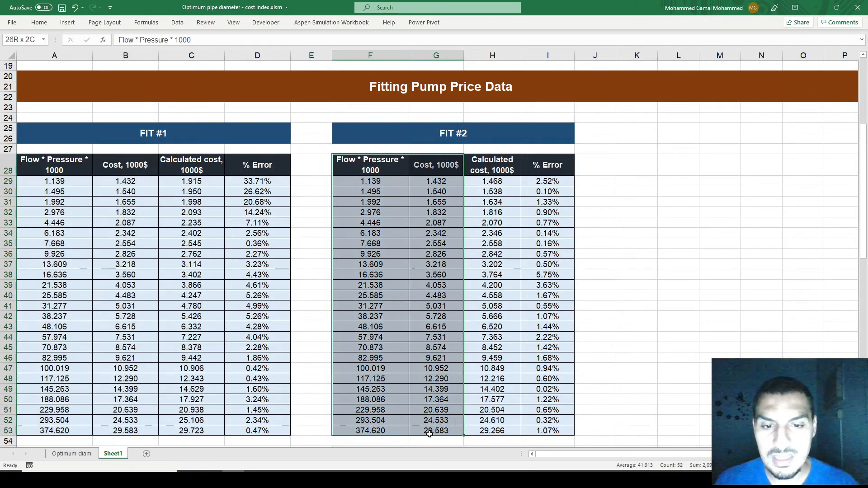
ctrl+drag(125, 430, 125, 420)
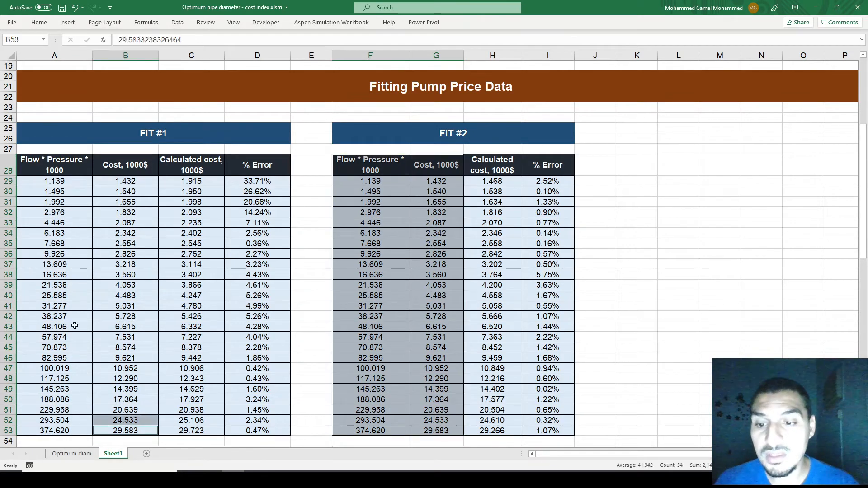
shift+click(39, 165)
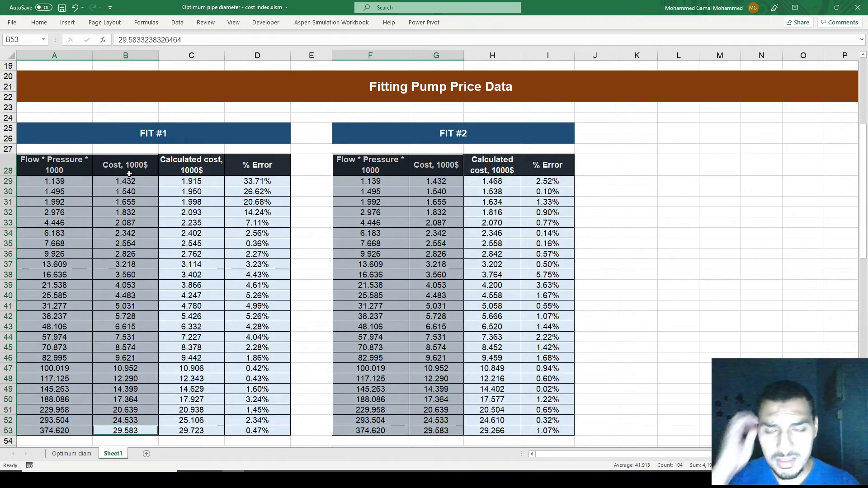
- Inspect the FIT #1 calculated cost formula in C29 and the matching trendline equation on the Cost, 1000$ chart
click(167, 183)
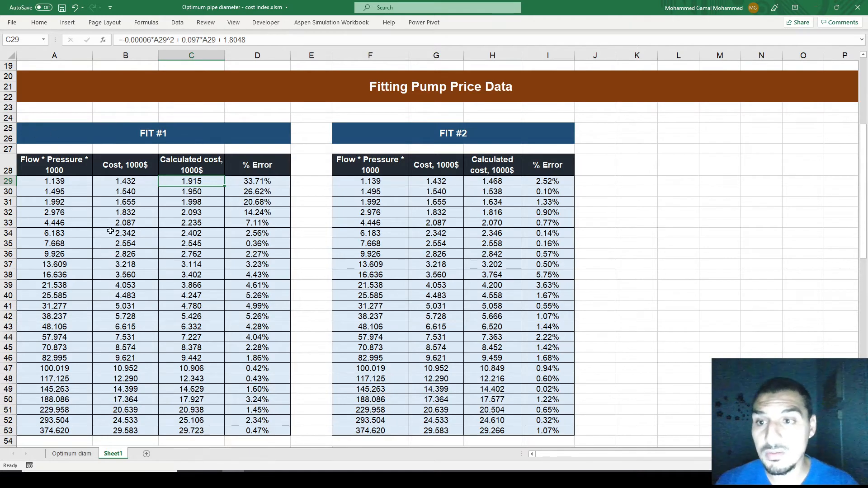
scroll(111, 239, down, 4)
scroll(111, 238, down, 2)
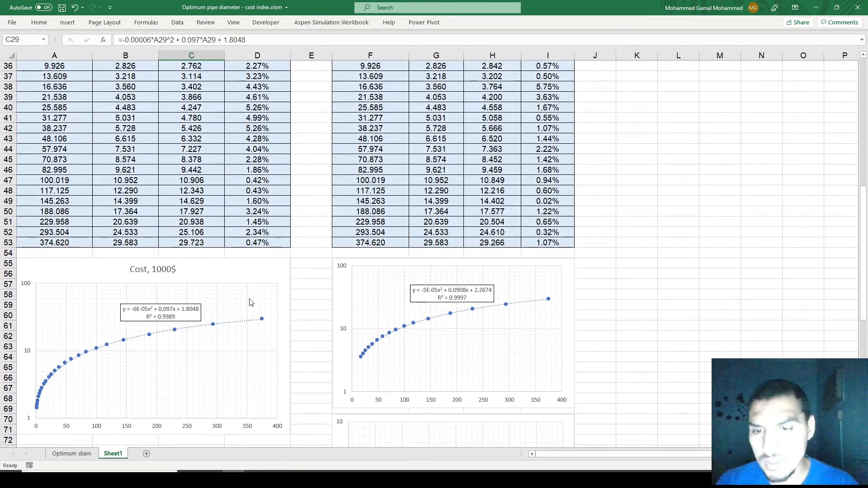
click(158, 305)
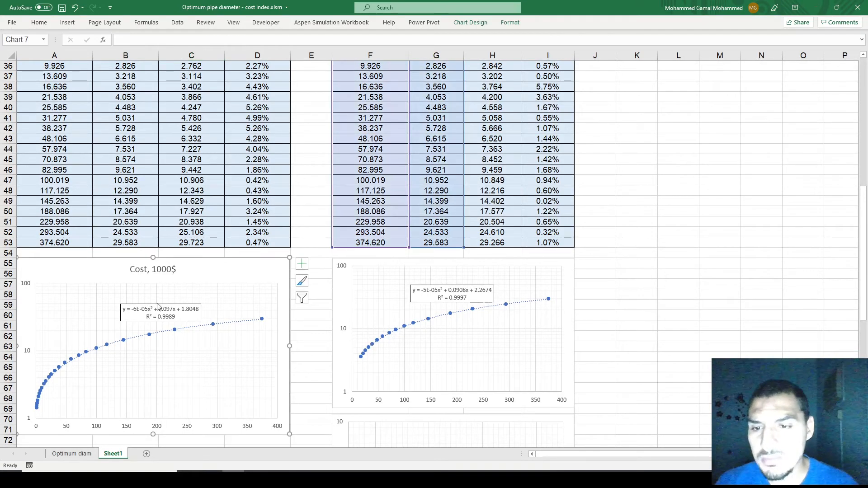
click(171, 333)
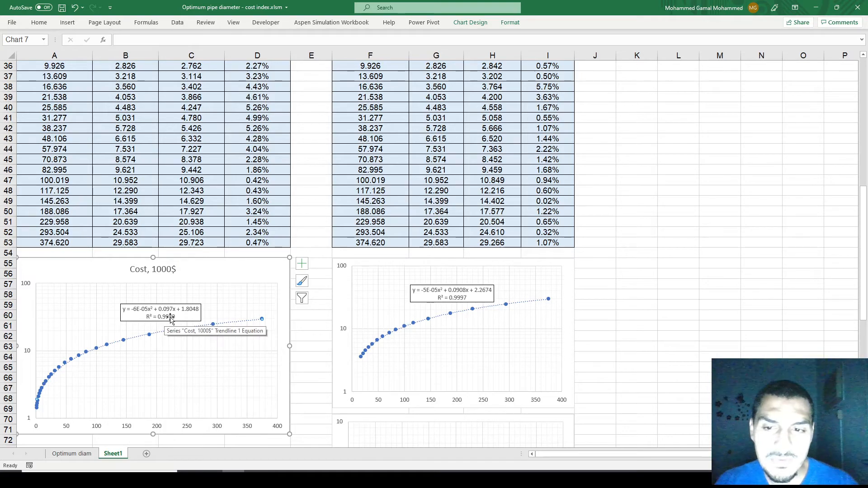
- Select B29:C29 in the FIT #1 table to compare the first row's chart cost with its calculated cost
scroll(171, 317, up, 4)
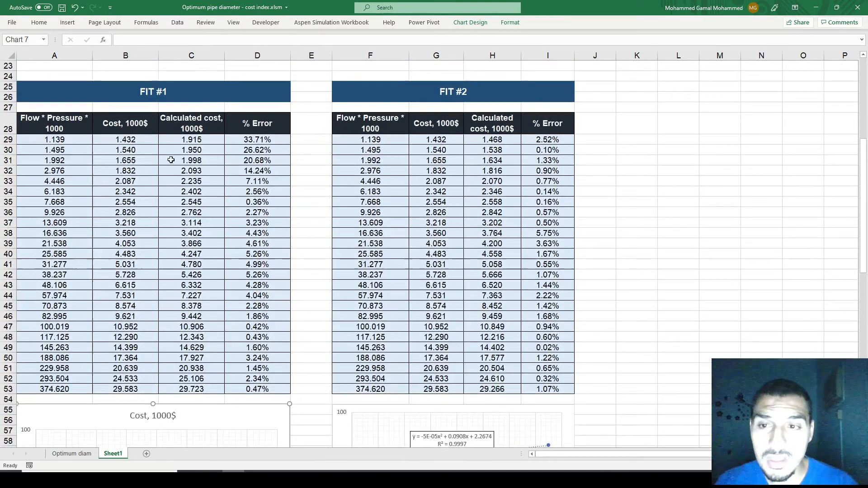
click(148, 143)
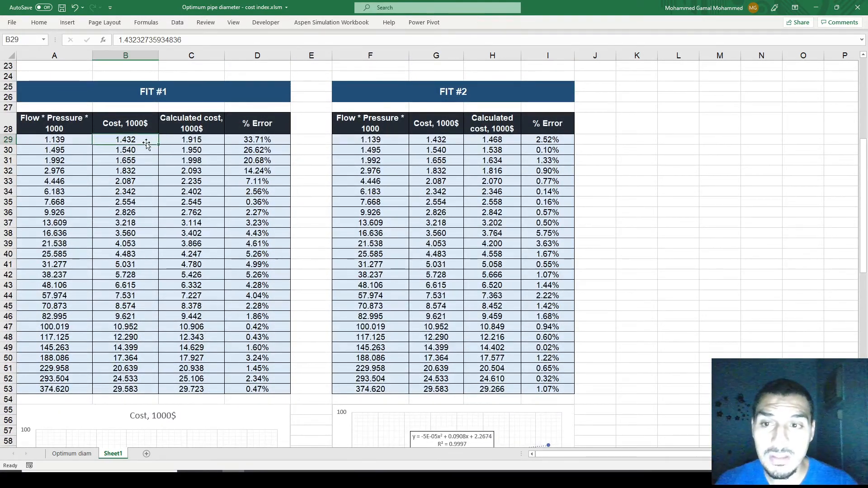
click(180, 141)
shift+click(137, 140)
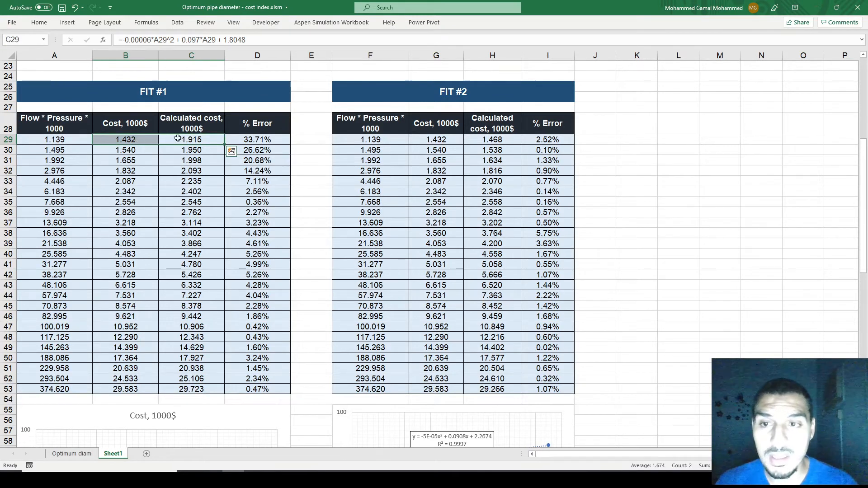
- Examine the % Error values of rows 29 to 34 in the FIT #1 table and the trendline on its Cost, 1000$ chart
drag(257, 141, 257, 191)
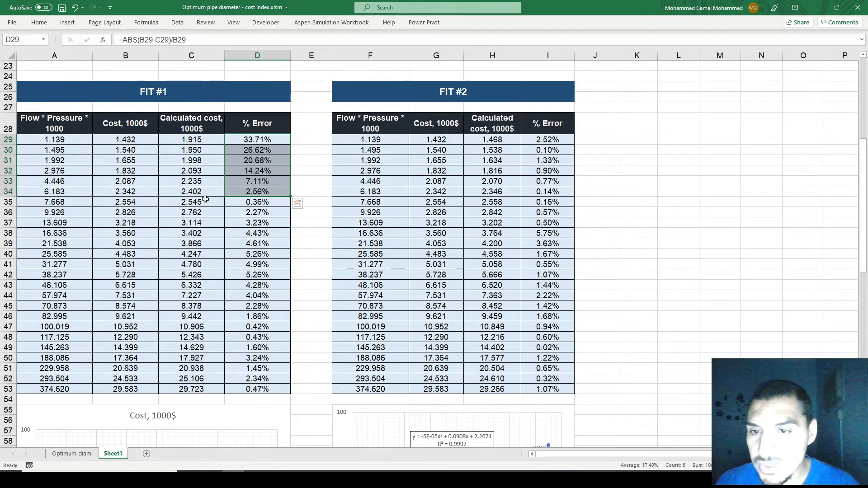
mouse_move(44, 202)
mouse_down()
mouse_move(271, 194)
mouse_move(26, 220)
mouse_move(29, 207)
mouse_up()
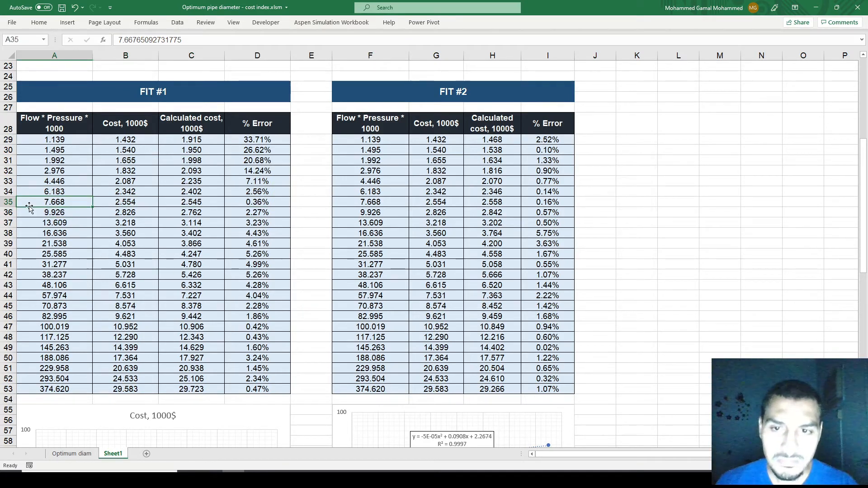
drag(256, 191, 62, 143)
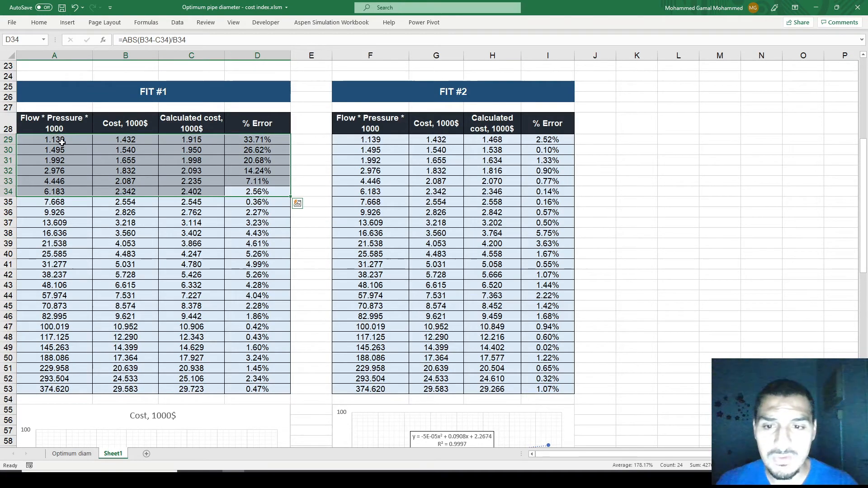
scroll(62, 142, down, 5)
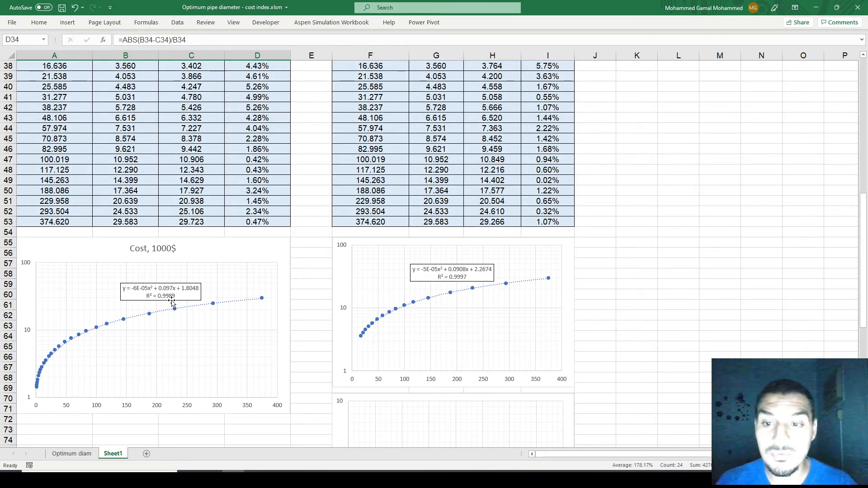
scroll(165, 308, up, 4)
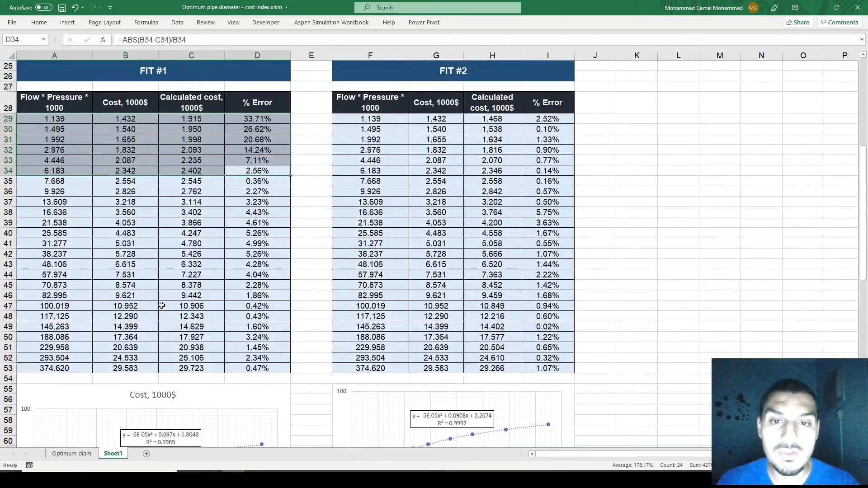
- Review the two FIT #2 trendline charts, the Actual vs Fitted Data charts and the FIT #2 % Error column
click(401, 199)
scroll(401, 199, down, 4)
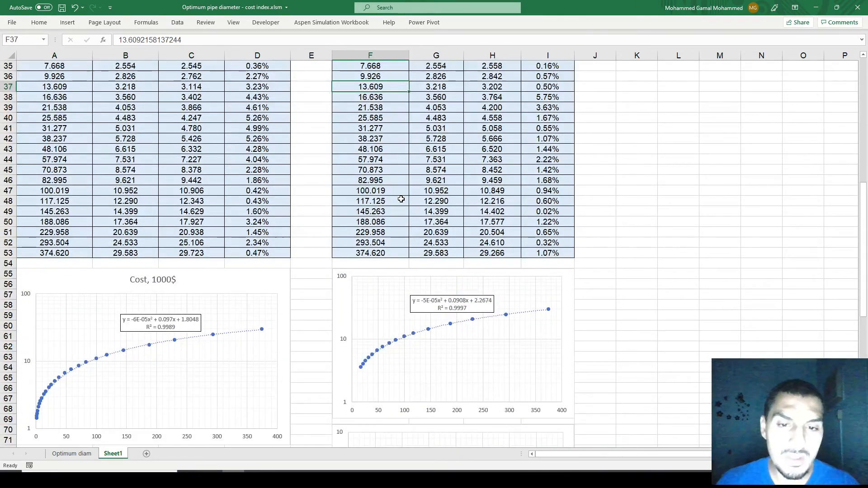
scroll(401, 200, down, 3)
scroll(403, 203, down, 1)
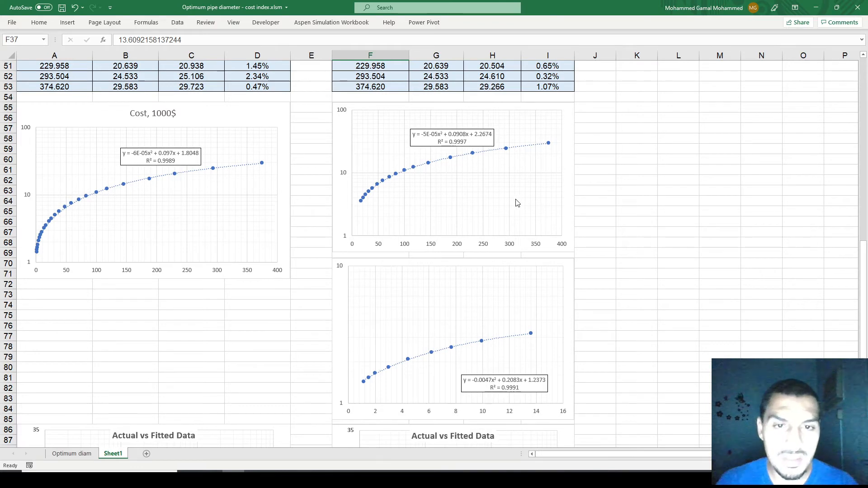
scroll(451, 400, down, 6)
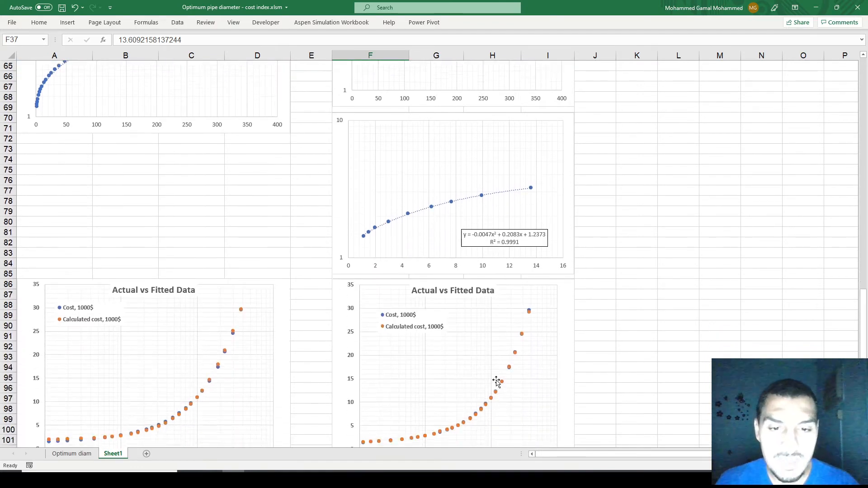
scroll(262, 347, down, 1)
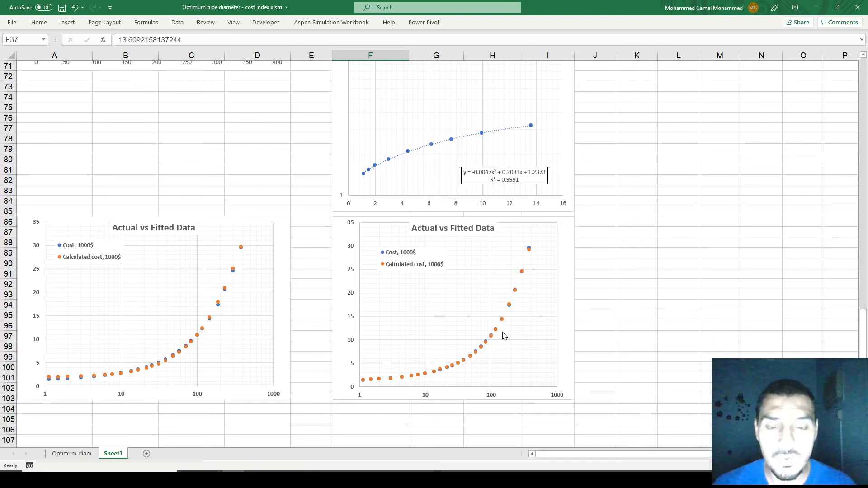
scroll(504, 335, up, 14)
scroll(504, 336, up, 3)
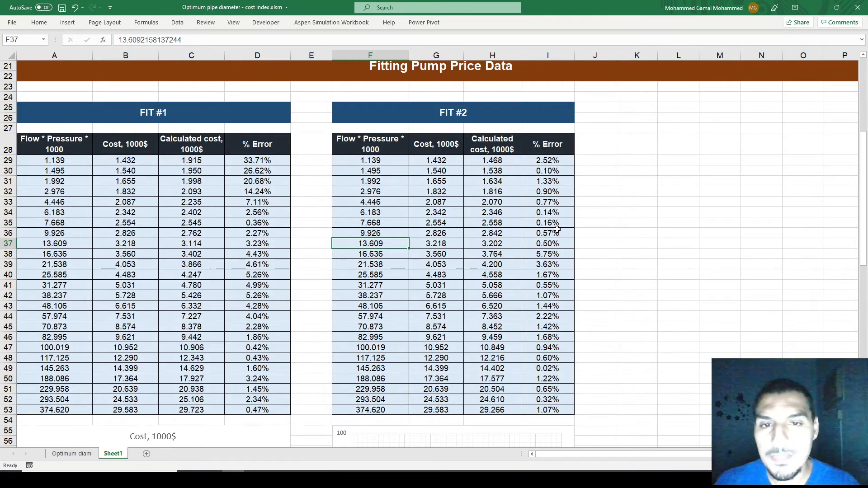
scroll(557, 230, down, 1)
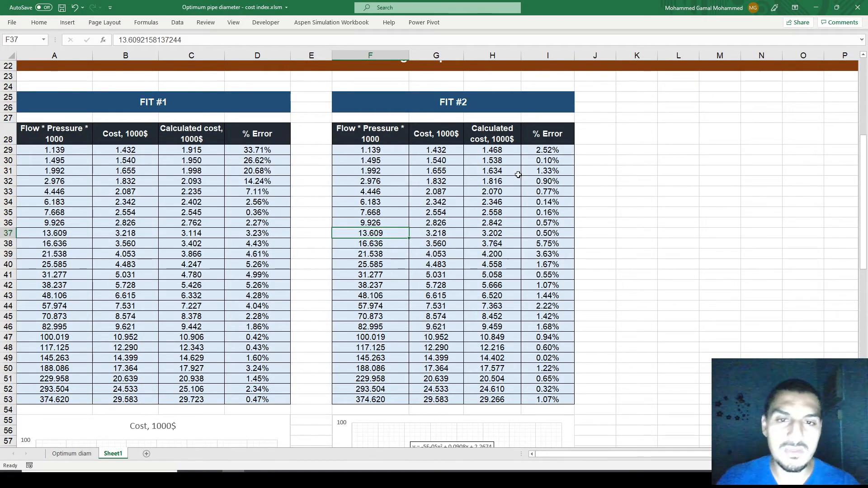
- Inspect the full piecewise calculated cost formula in H29 of the FIT #2 table without changing it
scroll(519, 175, up, 3)
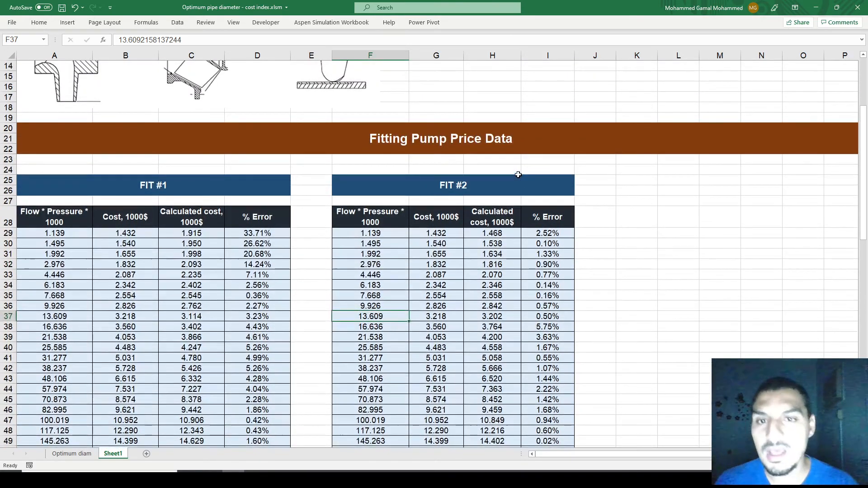
click(491, 233)
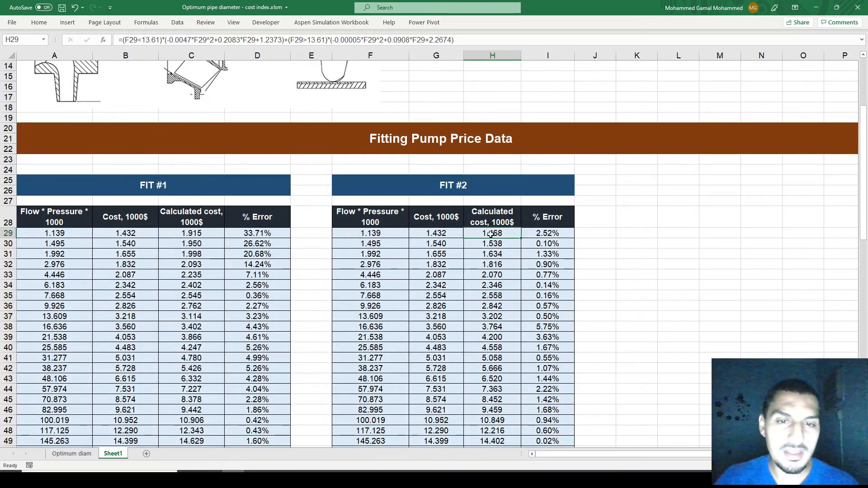
key(F2)
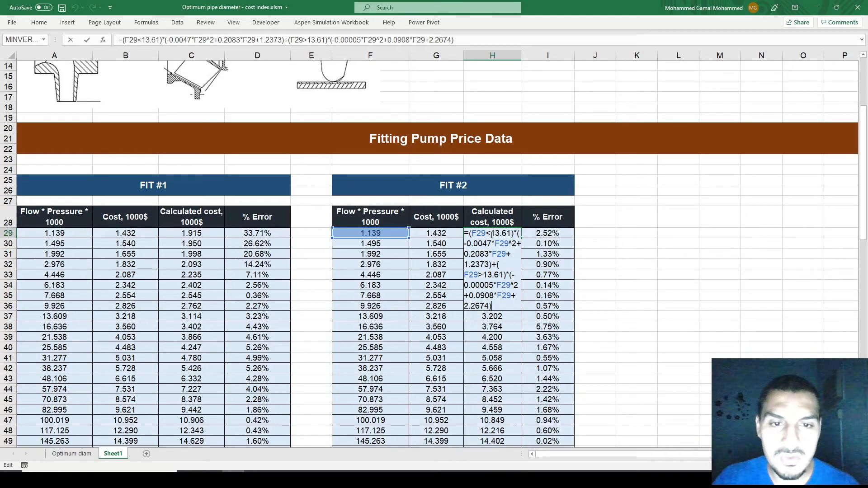
key(shift+Up)
key(shift+Up)
key(shift+Up)
key(shift+Up)
key(shift+Up)
key(shift+Up)
key(shift+Up)
key(shift+Up)
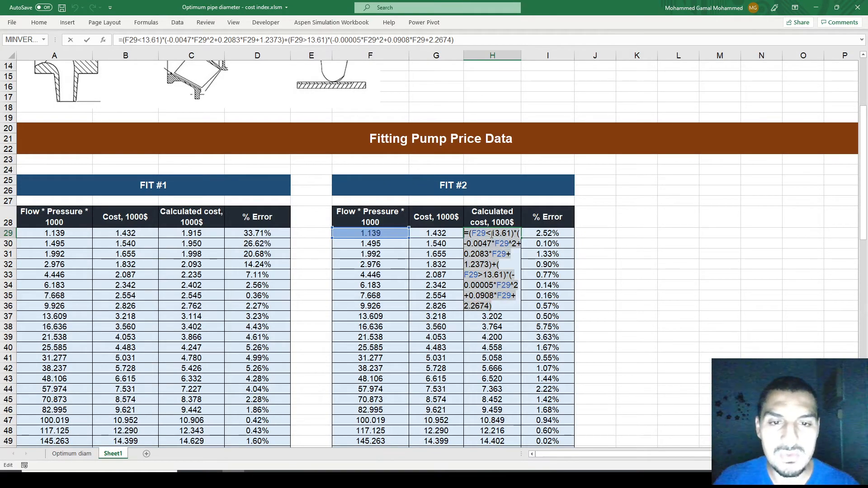
key(Escape)
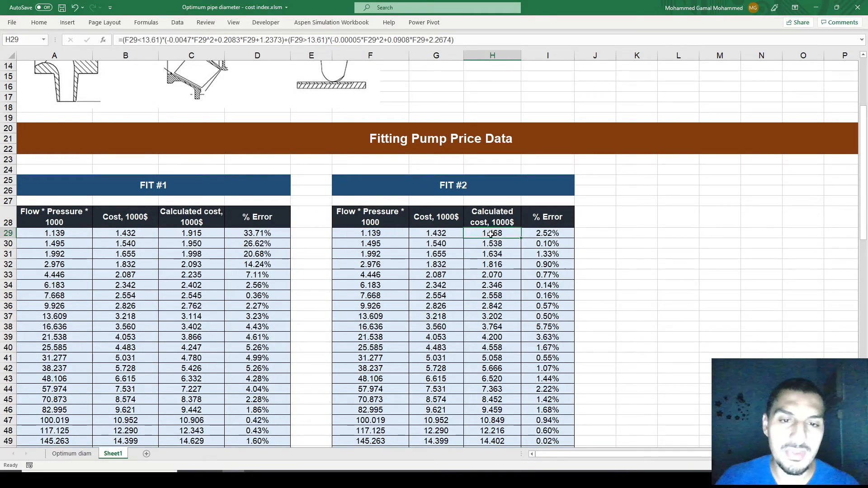
- Look over the FIT #2 data again and compare it with the centrifugal pump cost chart in the PDF book
scroll(491, 234, down, 7)
scroll(412, 290, up, 6)
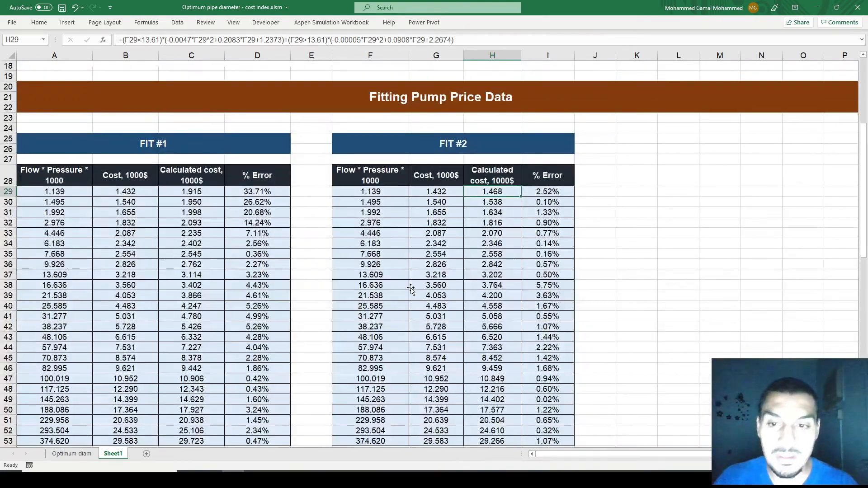
key(alt+Tab)
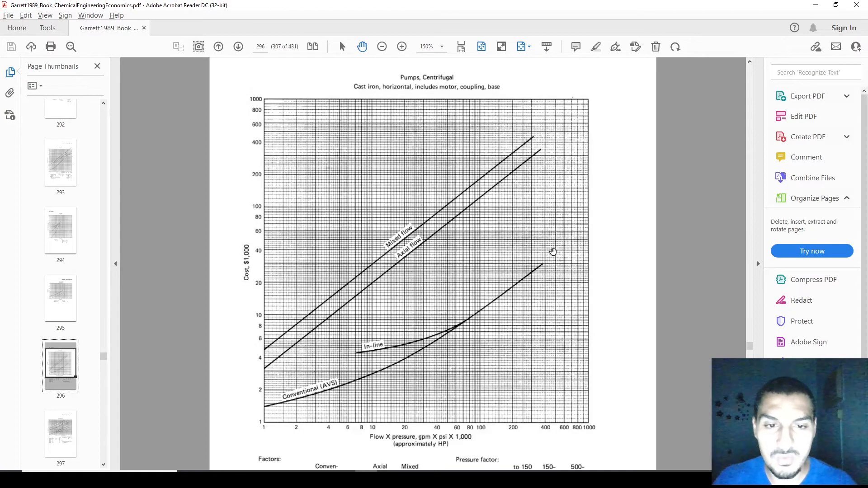
key(alt+Tab)
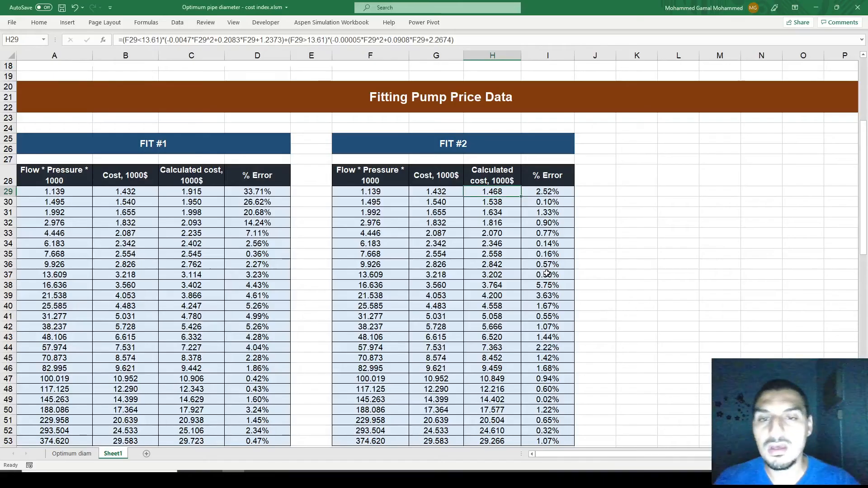
- Review the empty Flow(GPM) * Press(psi) / 1000 and Valid or Not? columns on the Optimum diam sheet, starting from L13
key(ctrl+Page_Up)
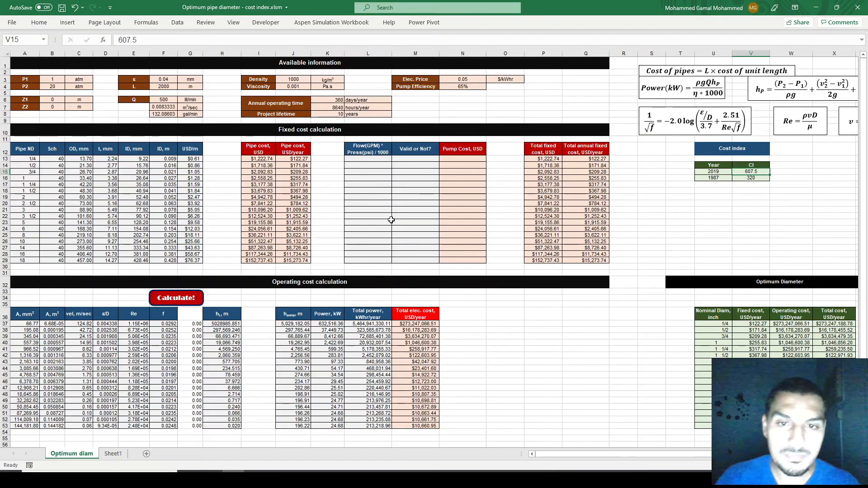
click(377, 159)
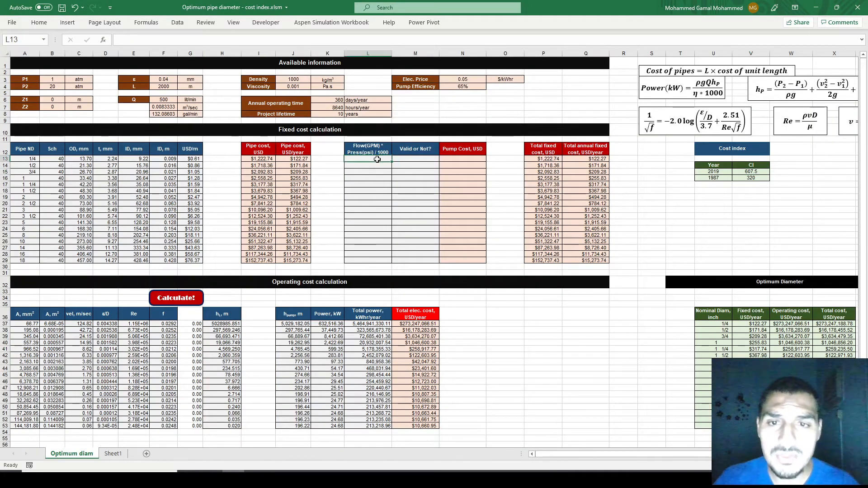
key(Down)
key(Down)
key(Down)
key(Down)
key(Down)
key(Down)
key(Down)
key(Down)
key(Down)
key(Down)
key(Down)
key(Down)
key(Down)
key(Down)
key(Up)
key(Up)
key(Up)
key(Up)
key(Up)
key(Up)
key(Up)
key(Up)
key(Up)
key(Up)
key(Up)
key(Up)
key(Up)
key(Up)
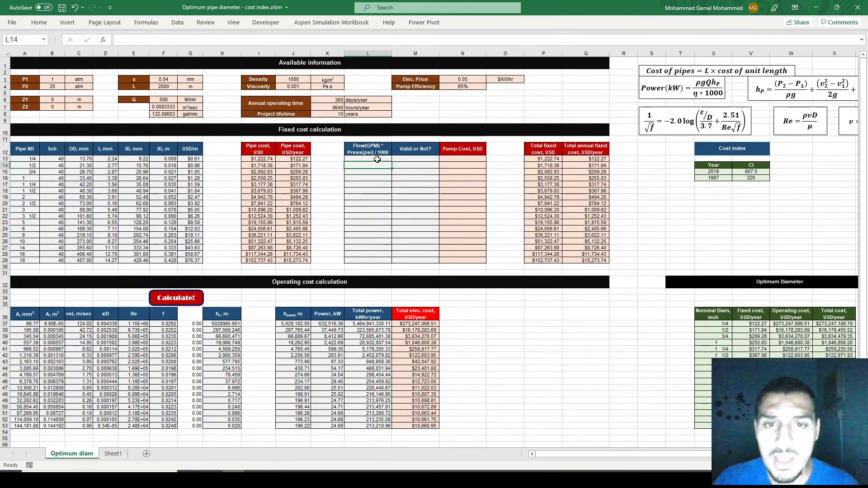
key(Right)
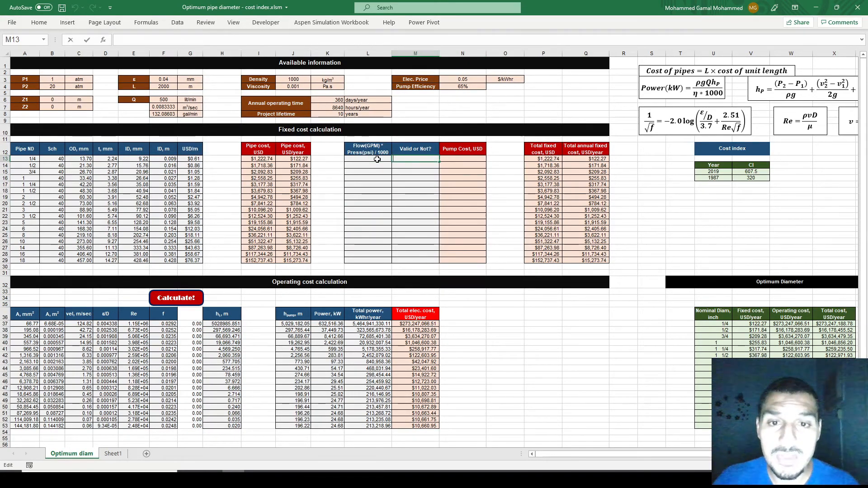
key(Left)
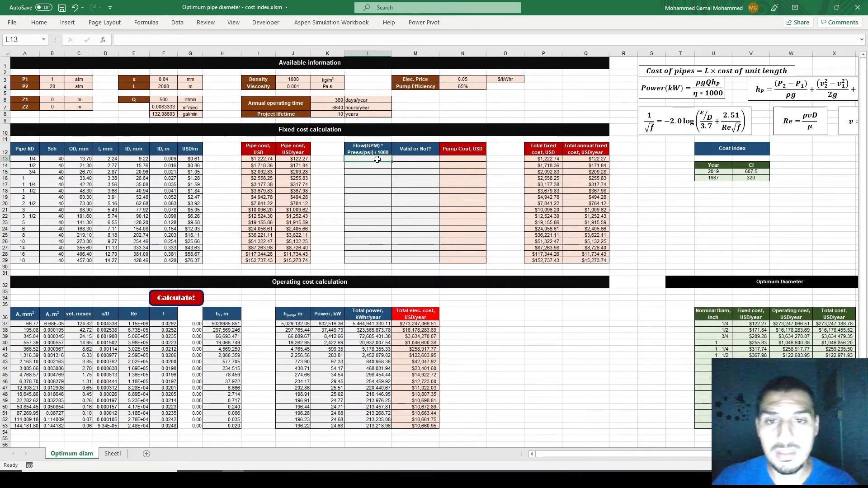
- Check the flow-pressure limit of the PDF pump chart and return to L13 on the Optimum diam sheet
key(alt+Tab)
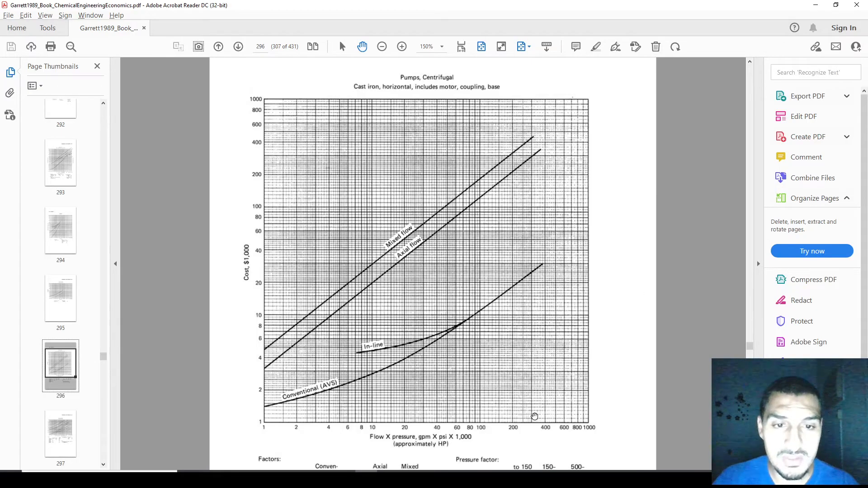
key(alt+Tab)
key(Right)
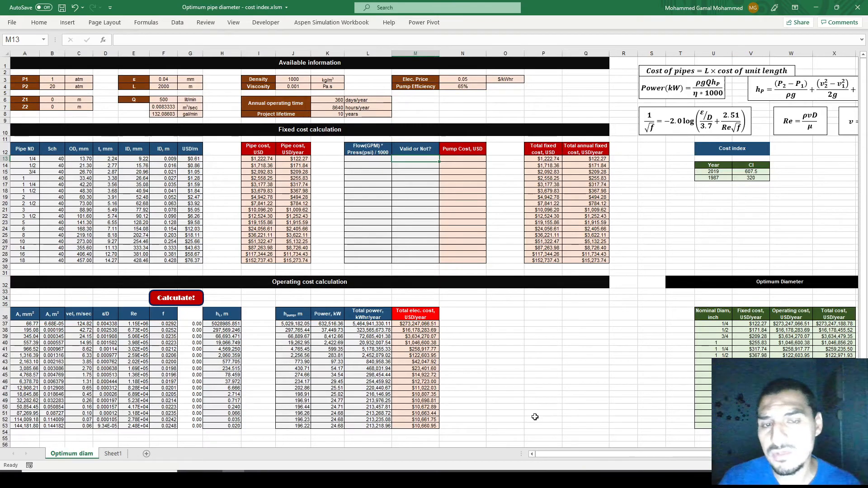
key(Left)
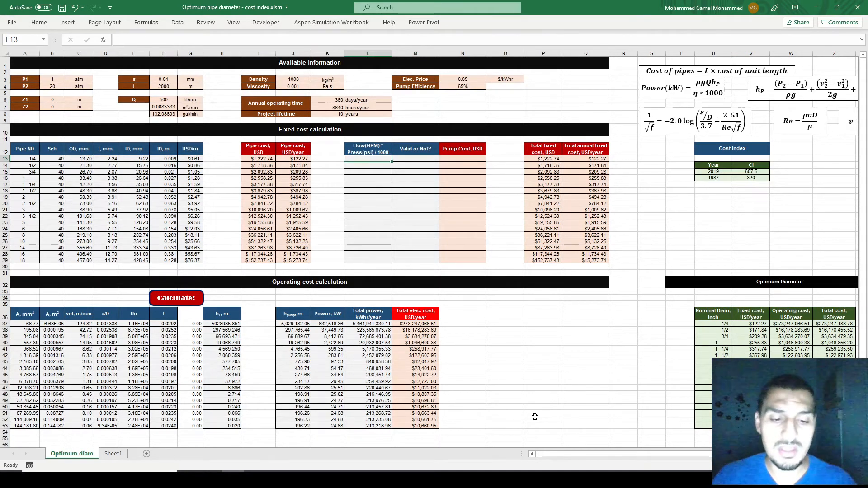
- Begin the flow-pressure formula in L13 by multiplying the gal/min flow by the first pump head, =F8*J37
text(=)
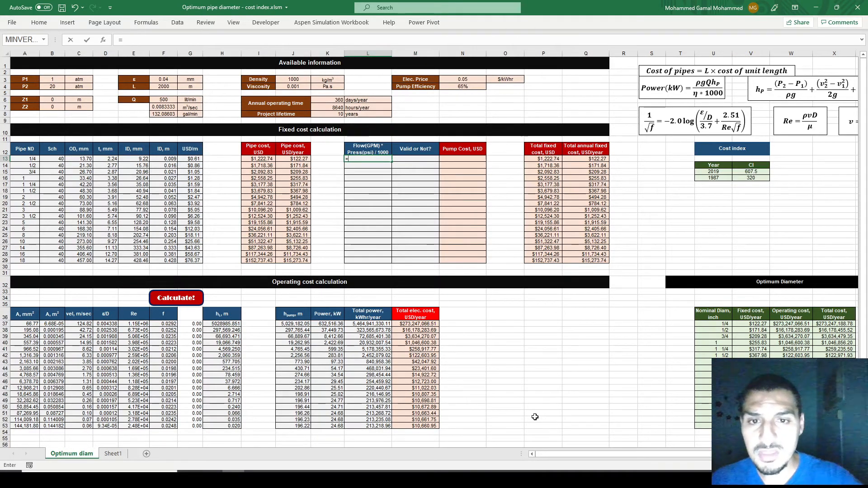
click(167, 115)
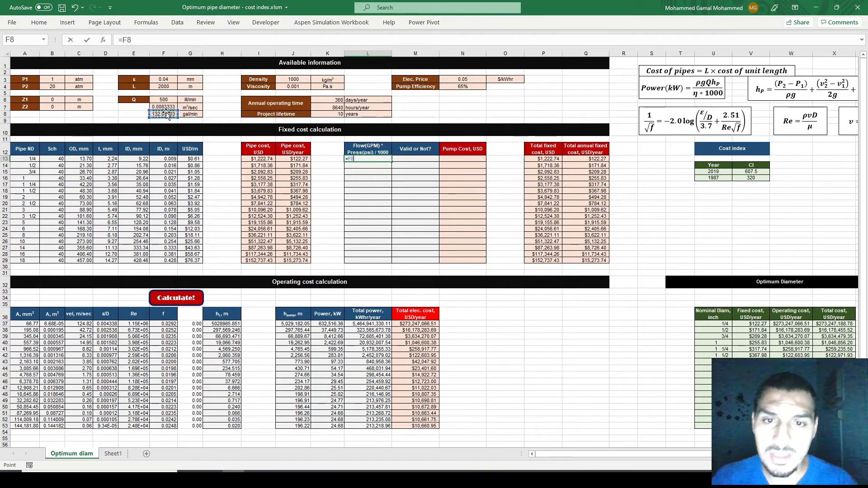
text(*)
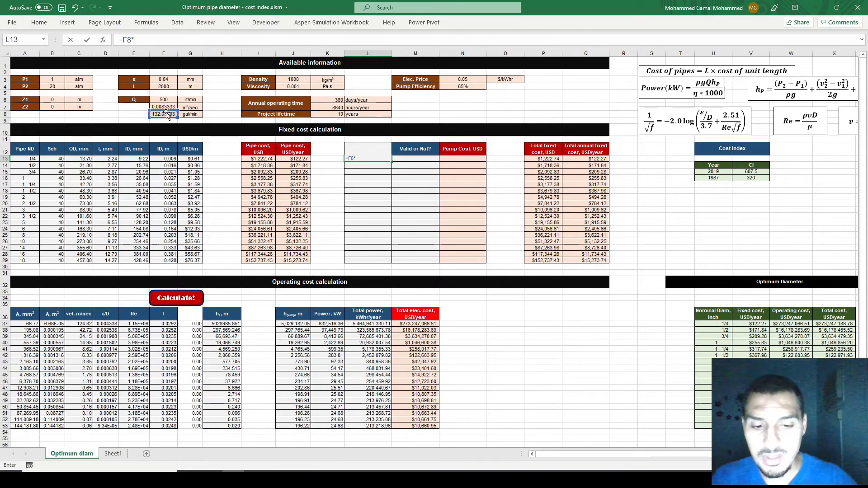
click(290, 325)
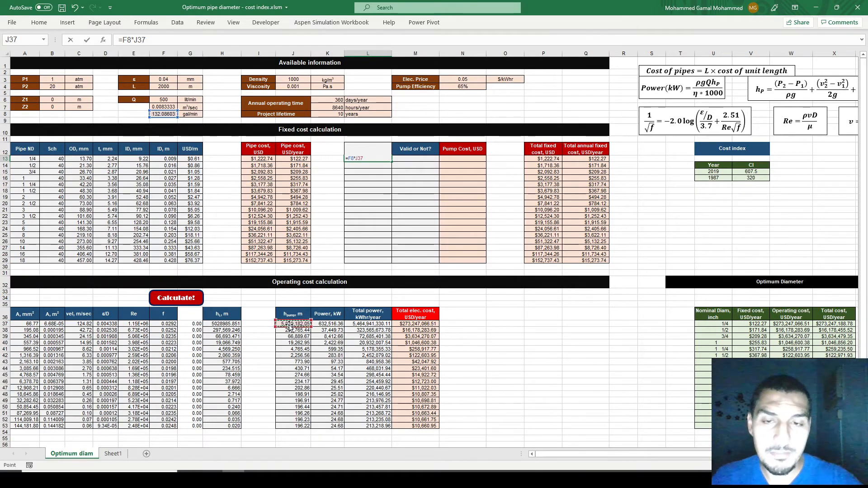
- Extend the L13 formula to multiply the flow by the pump head's pressure, =F8*(J37*9.81*$J$3), with the density reference locked
key(F2)
key(F2)
key(Right)
key(Right)
key(Right)
key(F2)
key(BackSpace)
key(BackSpace)
key(BackSpace)
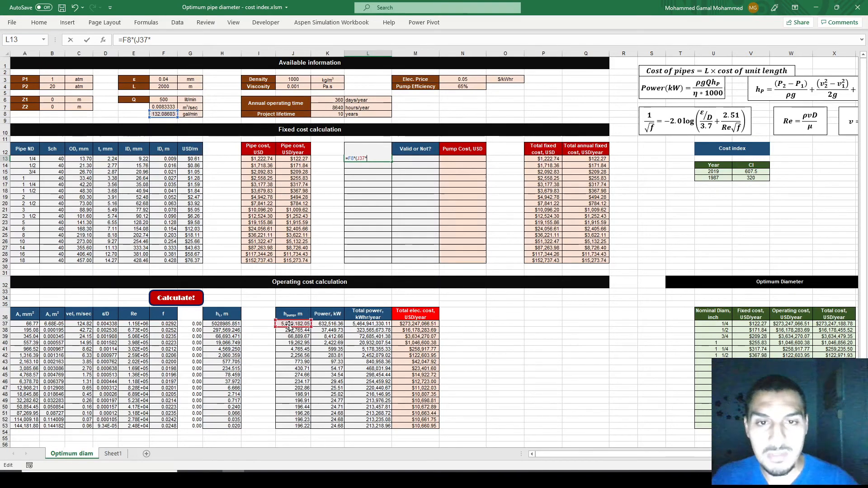
key(BackSpace)
key(BackSpace)
text(9.8881)
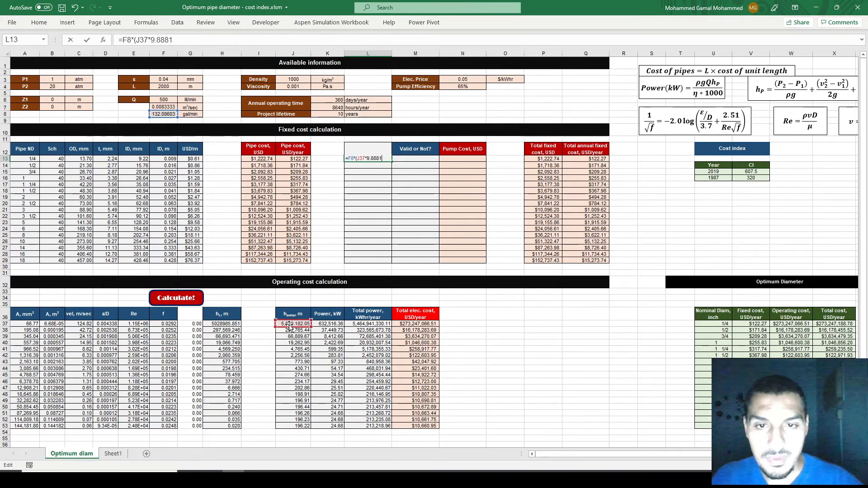
key(BackSpace)
key(BackSpace)
key(BackSpace)
text(1*)
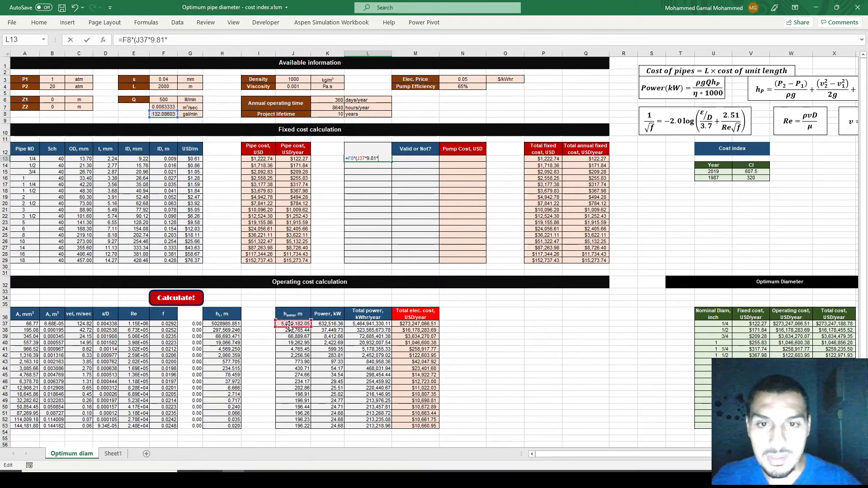
click(301, 80)
key(F4)
text())
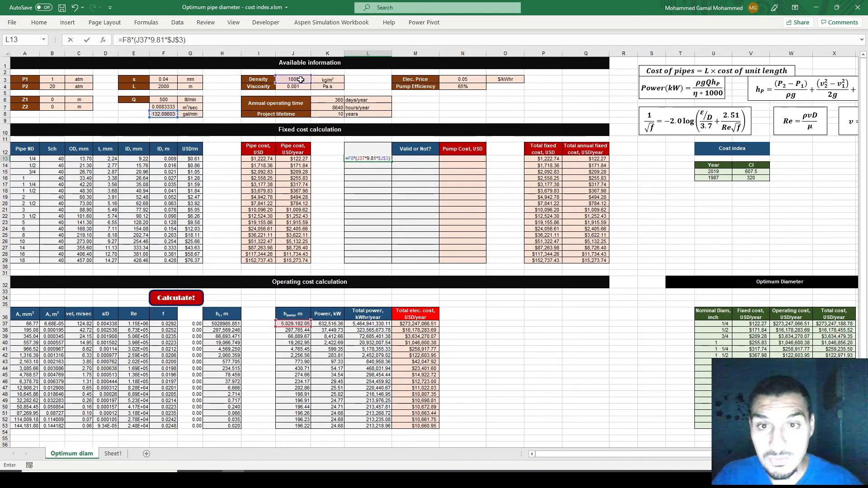
- Wrap the pressure term in L13 in CONVERT from "Pa" to "psi" and divide the product by 1000
key(F2)
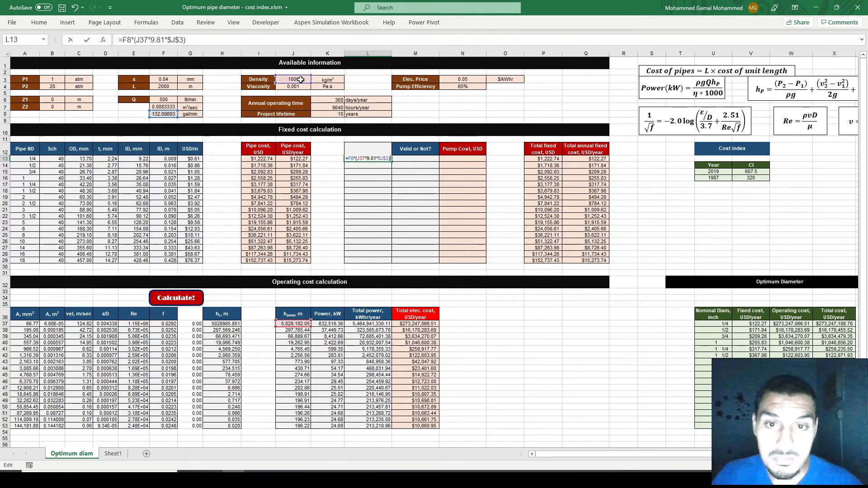
key(Left)
key(Left)
text(CO)
text(N)
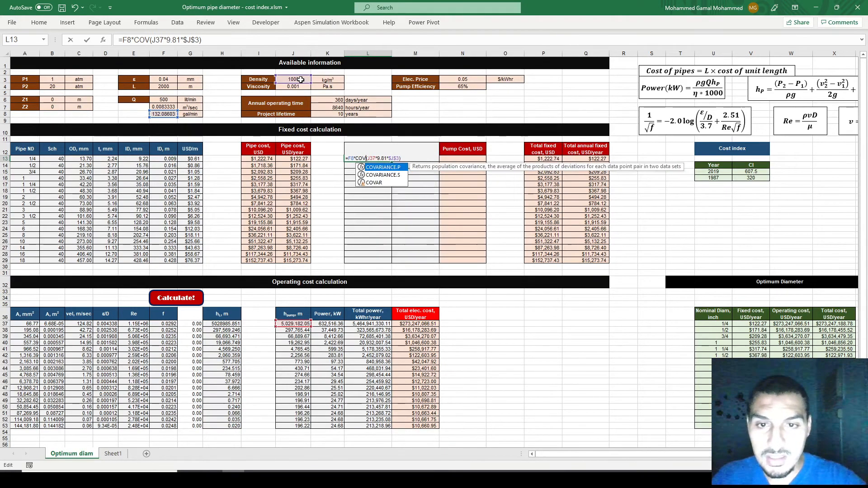
text(VERT0)
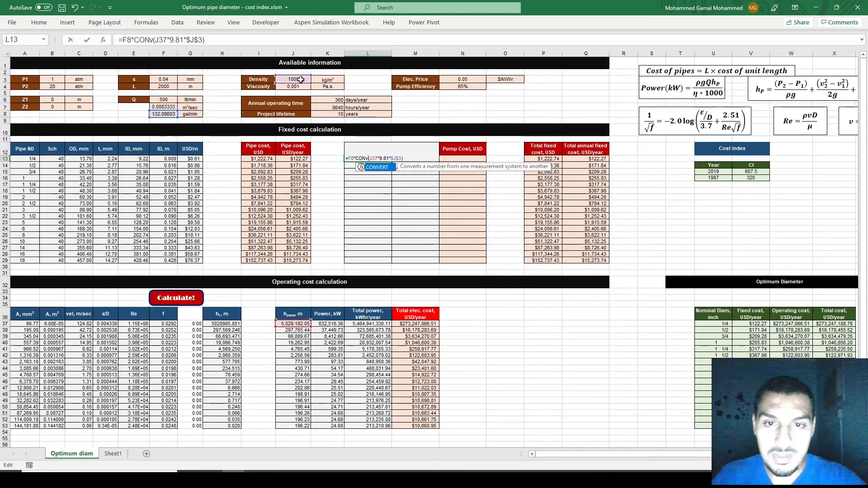
key(BackSpace)
key(Return)
key(Return)
key(BackSpace)
text(,"Pa)
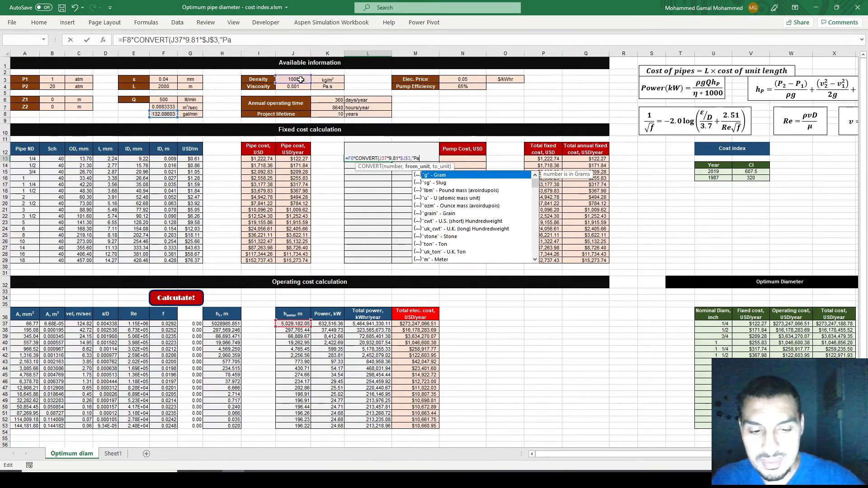
text(","psi")
key(Return)
key(Escape)
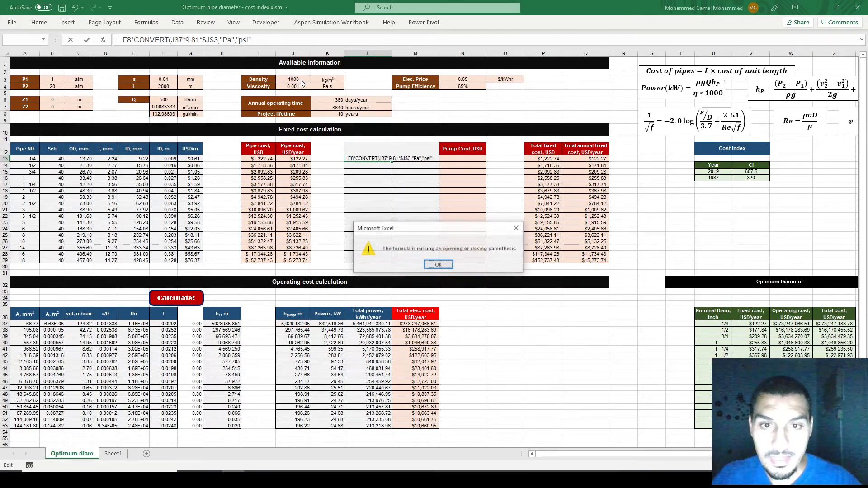
key(Escape)
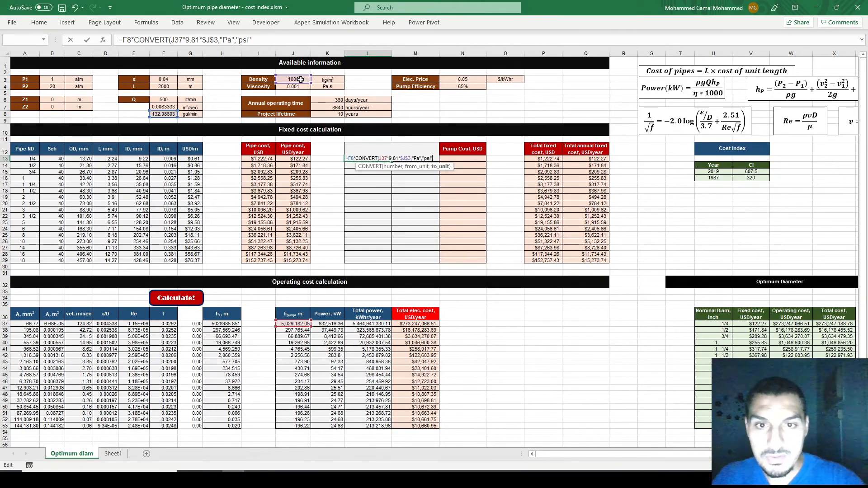
text())
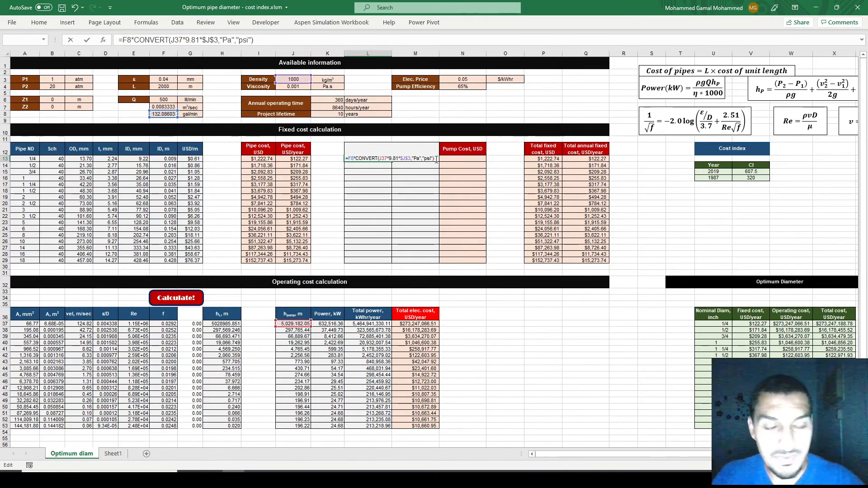
text(/1000)
key(ctrl+Return)
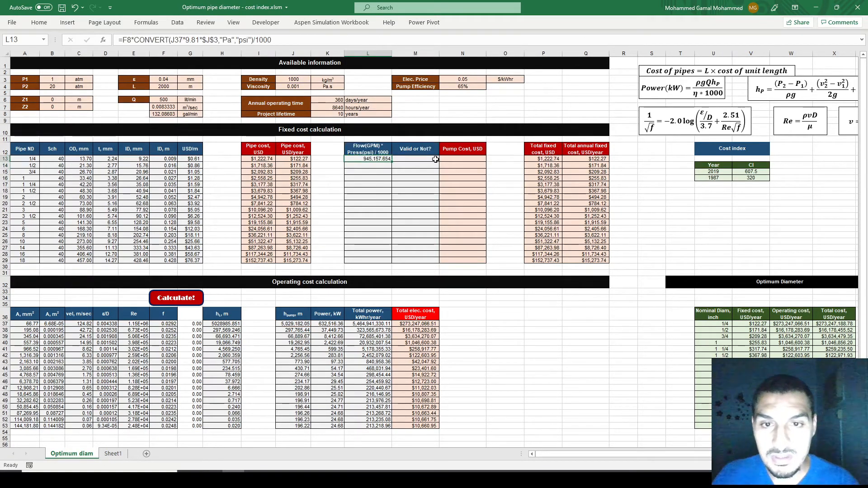
- Fill the L13 flow-pressure formula down the column through L29
double_click(391, 163)
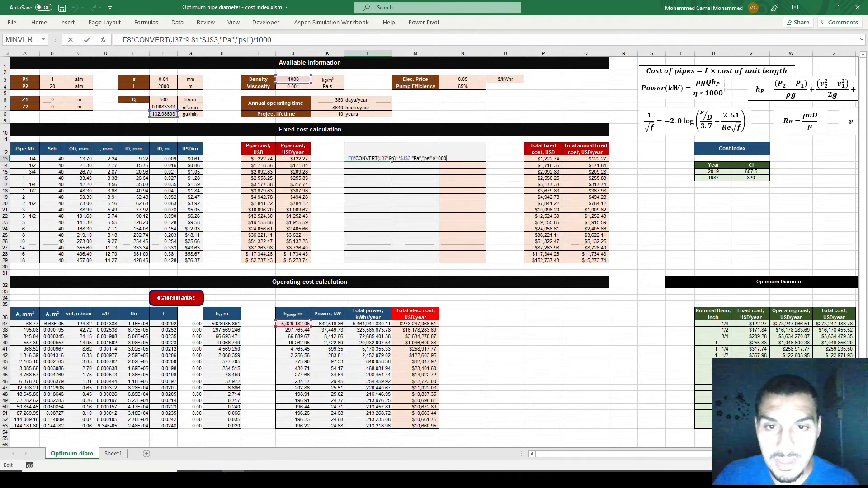
key(Escape)
drag(391, 162, 394, 262)
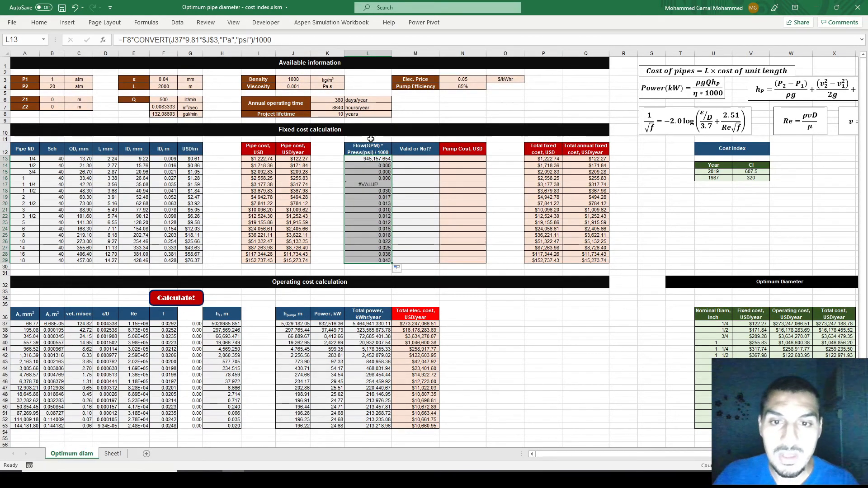
- Lock the pump head reference in L13 as $J$37 and fill the formula down through L29
double_click(379, 166)
key(Escape)
key(Up)
key(F2)
key(Left)
key(Left)
key(Left)
key(Left)
key(Left)
key(Left)
key(Left)
key(Left)
key(Left)
key(Left)
key(Left)
key(Left)
key(Left)
key(Left)
key(Left)
key(Left)
key(Left)
key(Left)
key(Left)
key(Left)
key(Left)
key(Left)
key(Left)
key(Left)
key(Left)
key(Left)
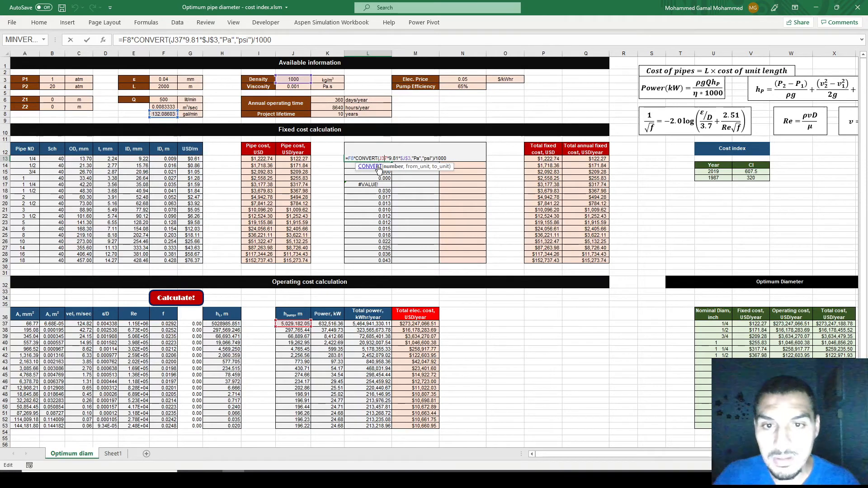
key(F4)
key(ctrl+Return)
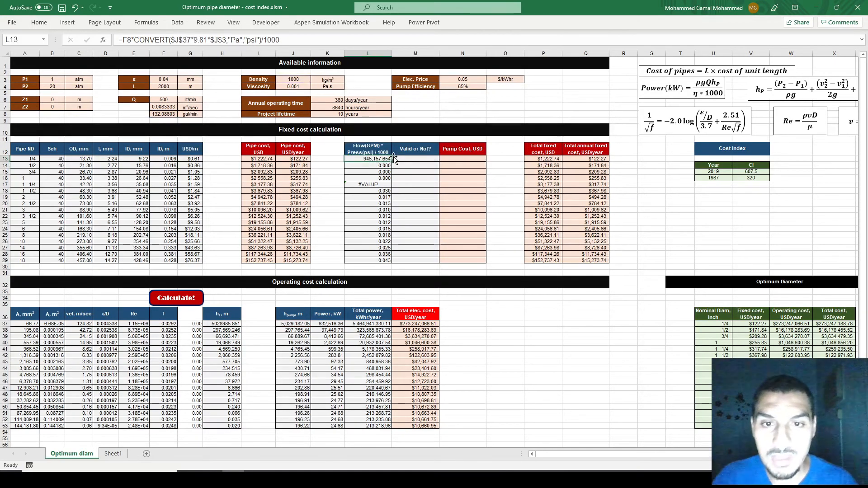
double_click(392, 161)
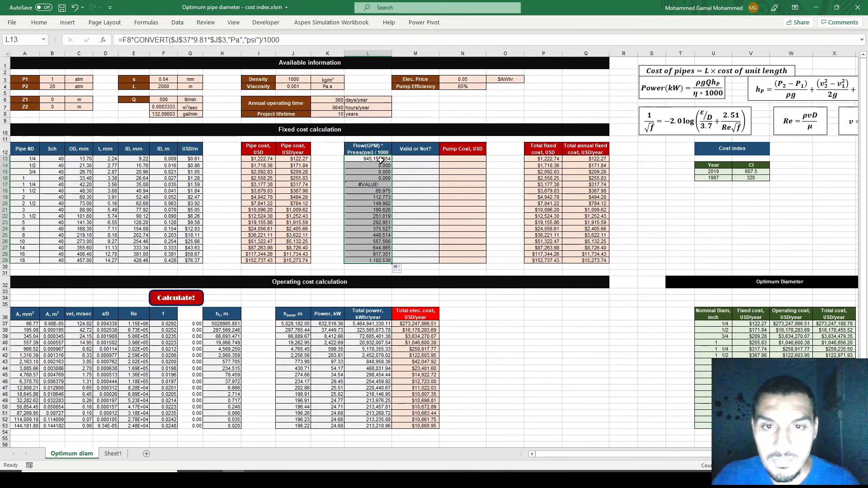
- Change the pump head reference in the L13 formula back to the relative J37
double_click(381, 160)
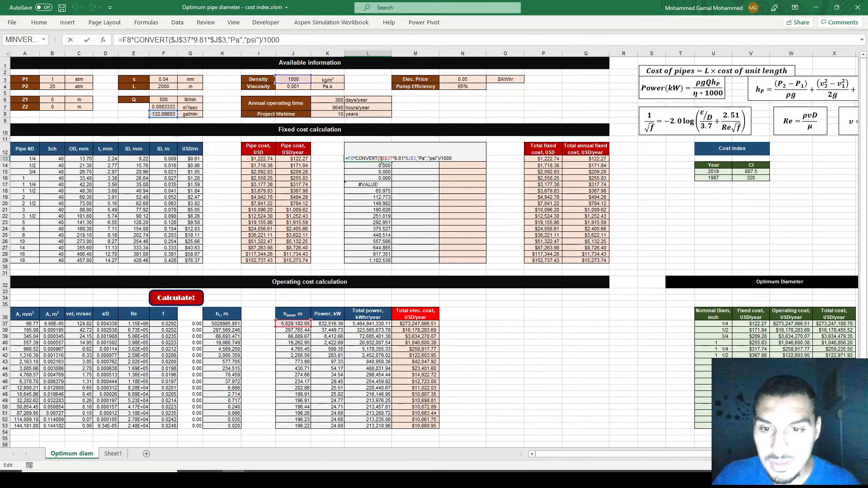
key(Left)
key(Left)
key(Left)
key(Left)
key(Left)
key(Left)
key(Left)
key(Left)
key(Left)
key(Left)
key(Left)
key(Left)
key(Left)
key(Left)
key(Left)
key(Left)
key(Left)
key(Left)
key(Left)
key(Left)
key(Left)
key(Left)
key(Left)
key(Left)
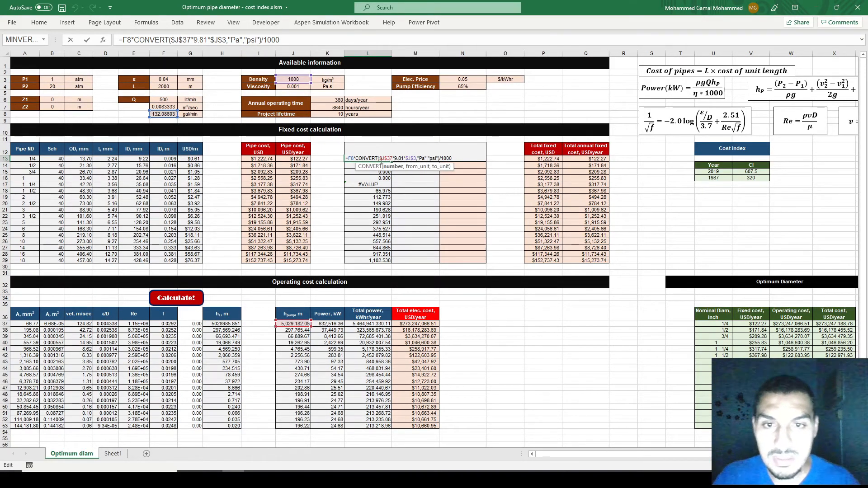
key(F4)
key(F4)
key(F4)
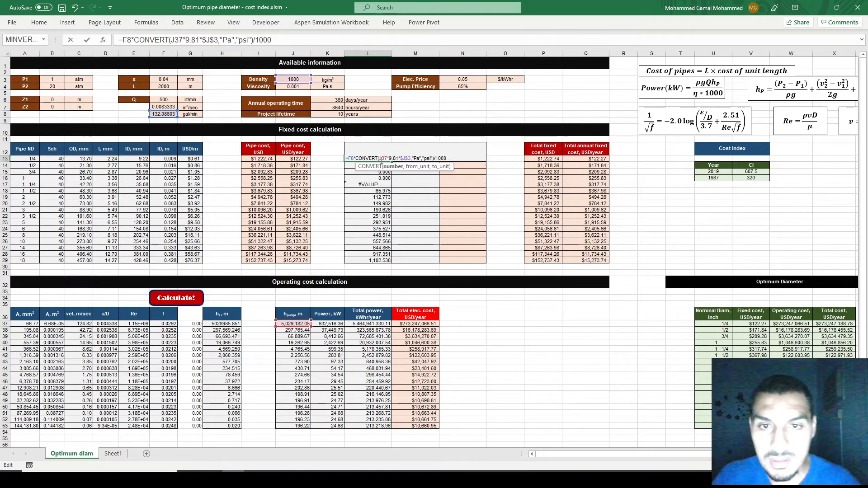
- Lock the gal/min flow reference in L13 as $F$8 and fill the formula down through L29
key(Left)
key(Left)
key(Left)
key(Left)
key(Left)
key(Left)
key(Left)
key(Left)
key(Left)
key(Left)
key(Left)
key(Left)
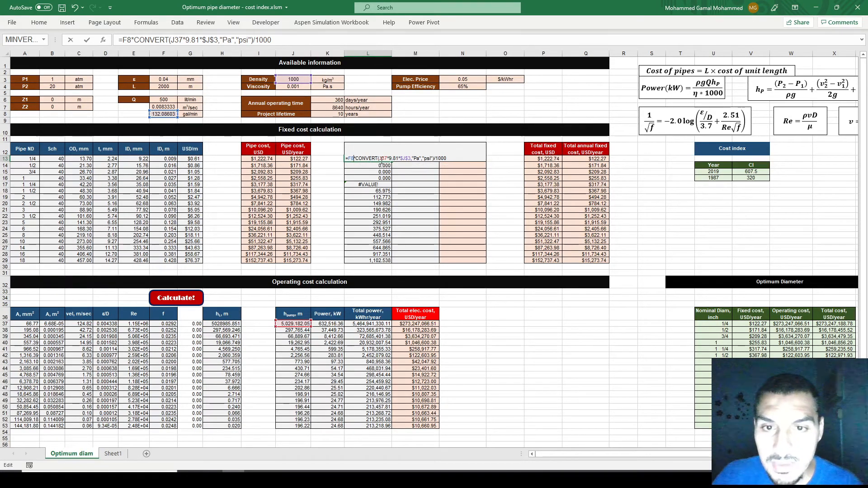
key(F4)
key(Return)
click(382, 159)
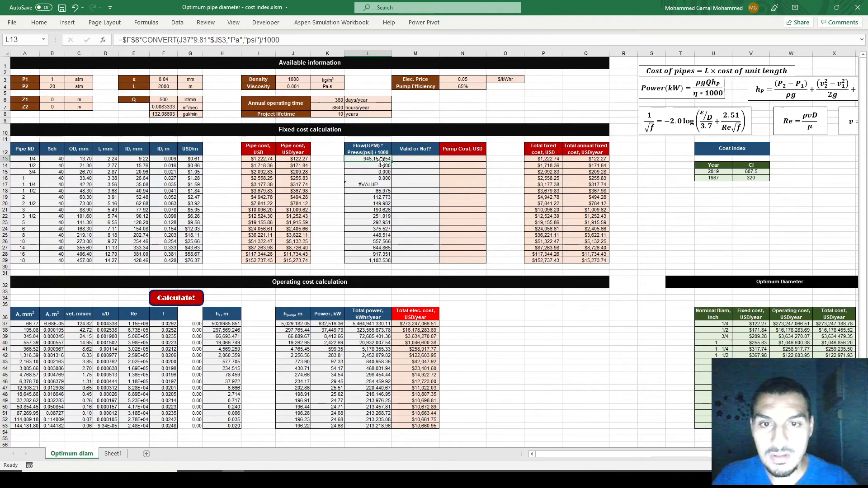
double_click(390, 159)
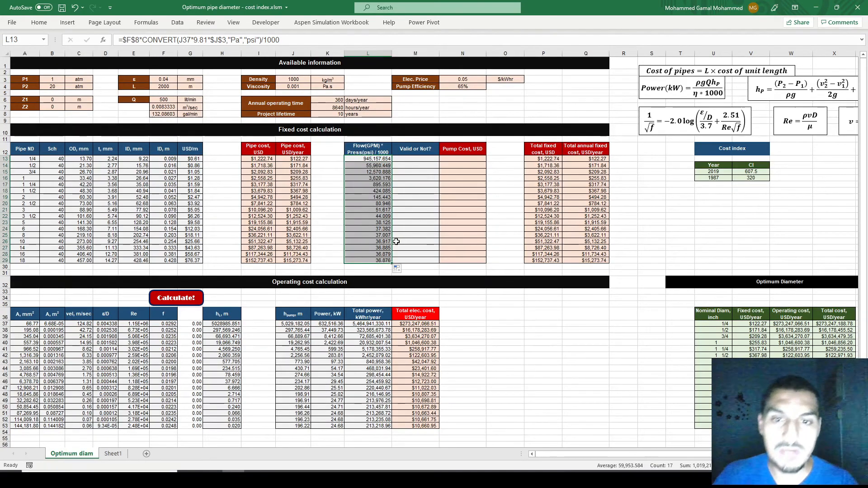
- Check the flow-pressure values, set the flow Q to 400 lit/min and rerun the friction factor calculation
click(373, 159)
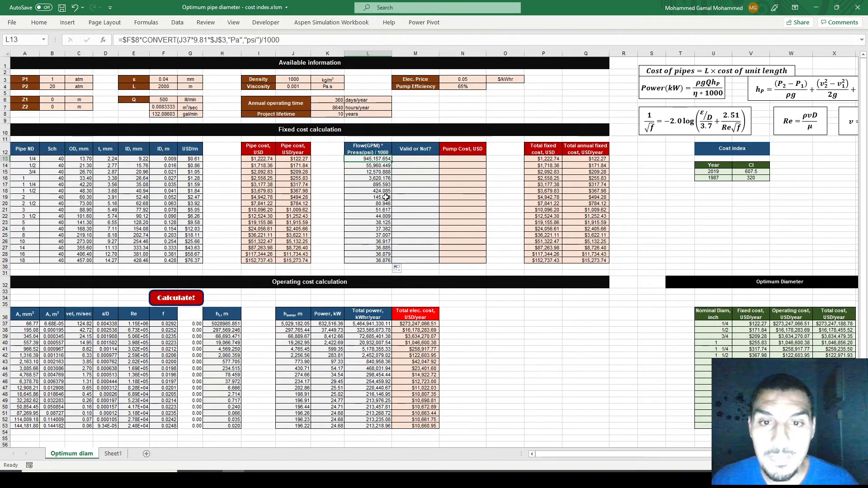
click(361, 197)
click(372, 190)
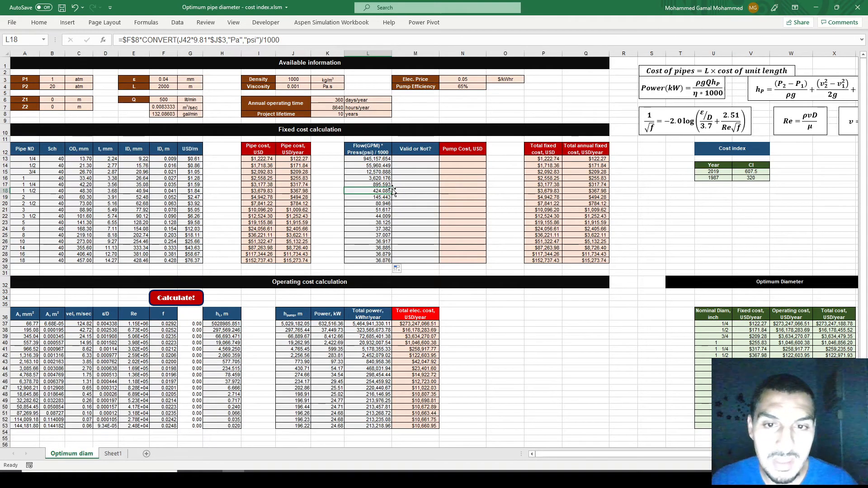
click(163, 101)
text(400)
key(Return)
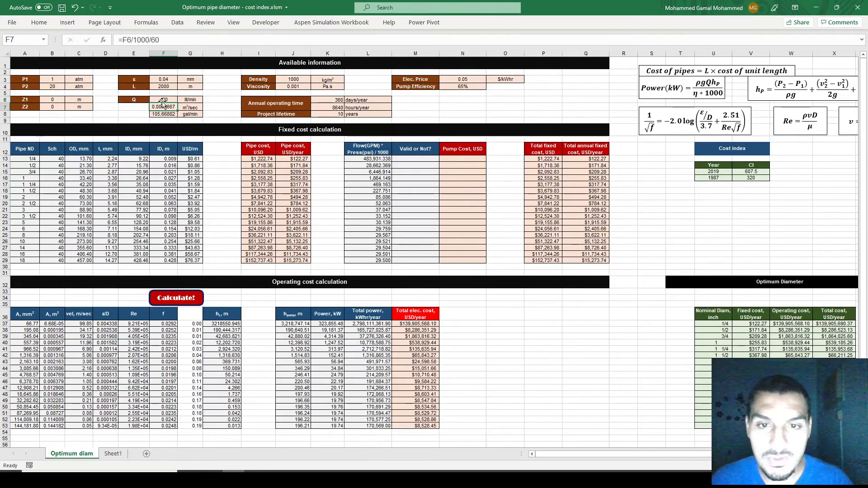
click(167, 300)
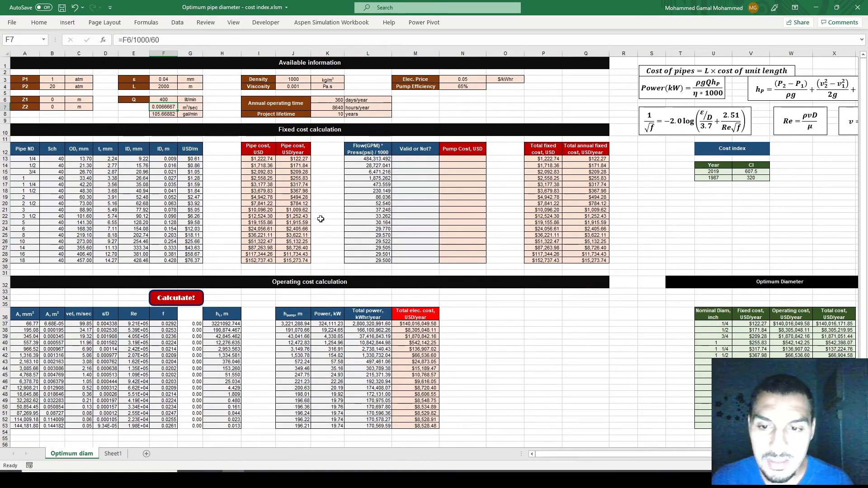
- Enter =IF(L13>400,"SKIP",L13) in M13 under Valid or Not? and fill it down through M29
click(415, 165)
click(415, 162)
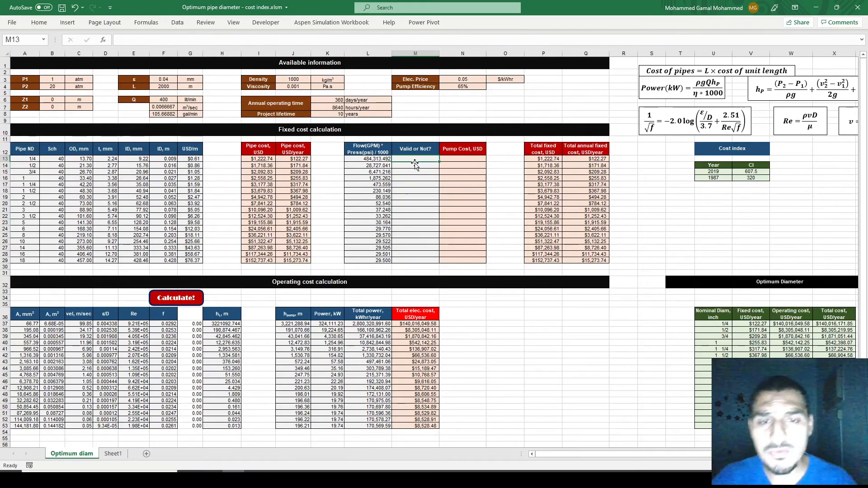
text(=)
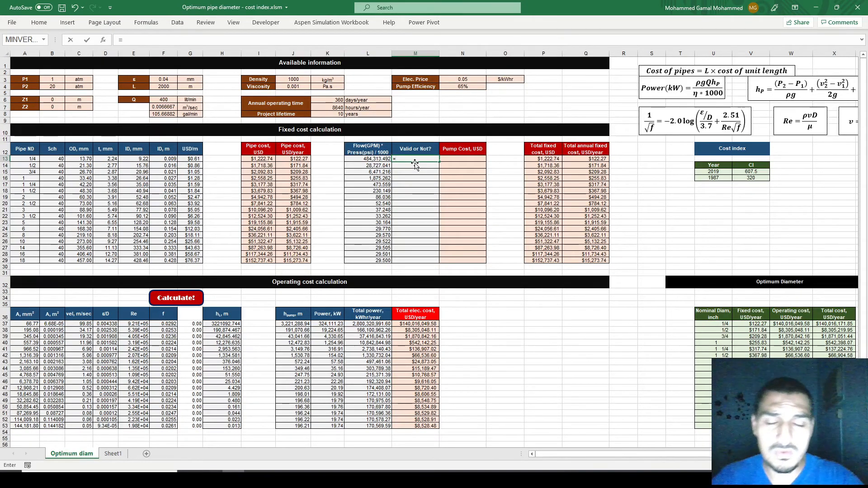
text(IF()
key(Left)
text(>400,)
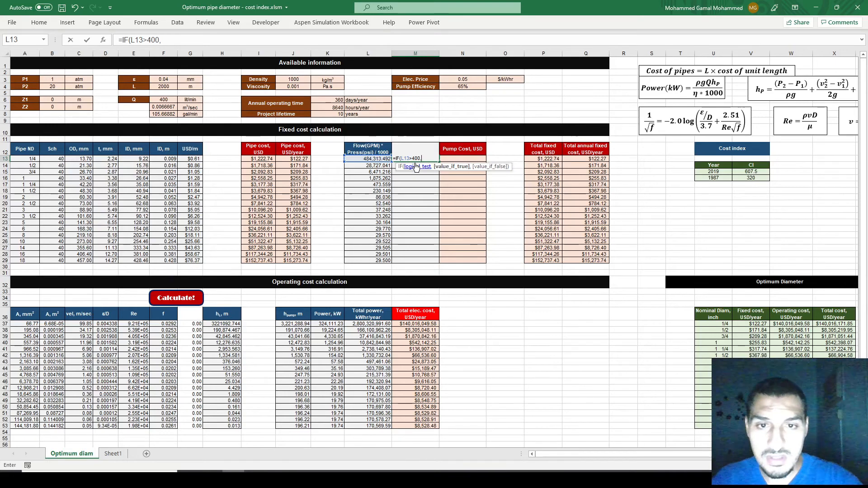
text("S)
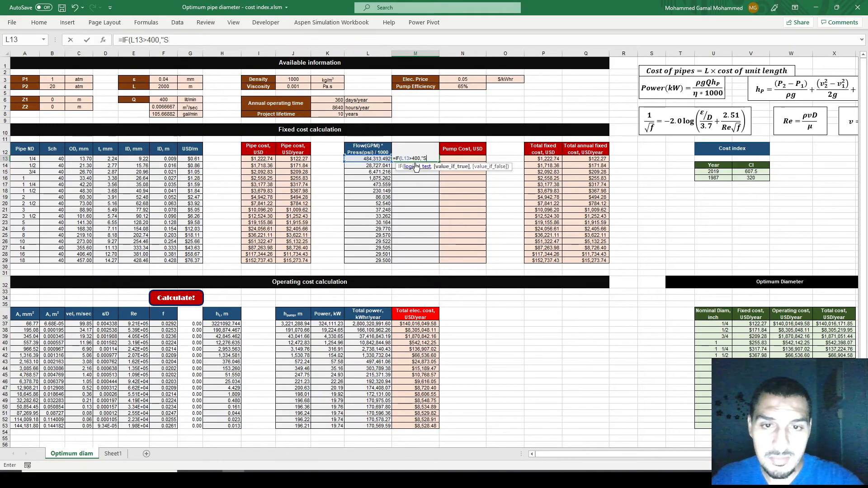
text(KIP",)
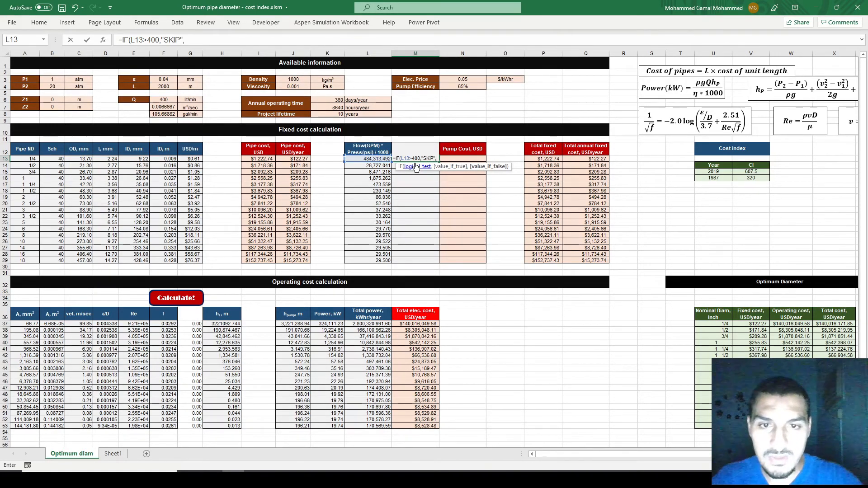
text(L13))
key(Return)
click(415, 159)
double_click(439, 162)
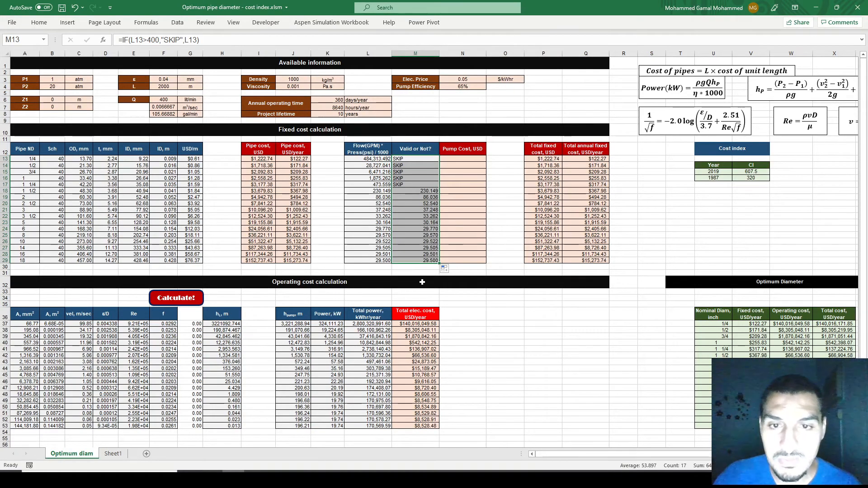
- Copy the FIT #2 calculated cost formula from Sheet1 cell H29 and paste only the formula into N13 under Pump Cost, USD
click(467, 158)
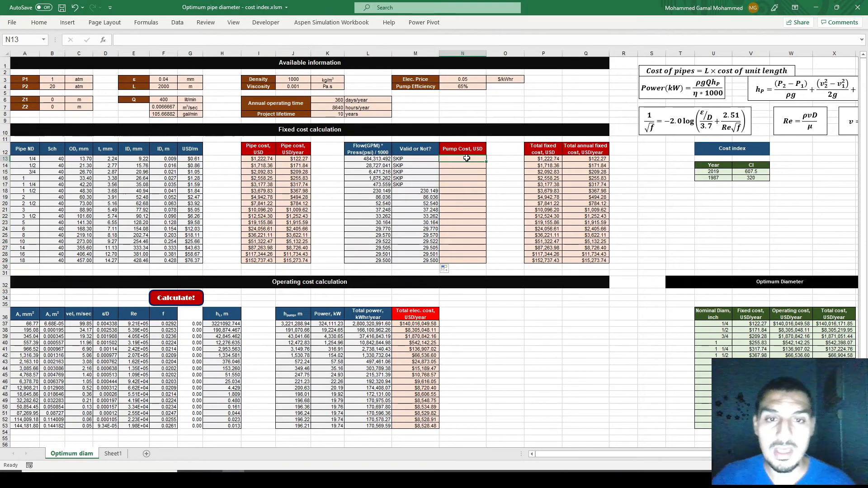
key(ctrl+Page_Down)
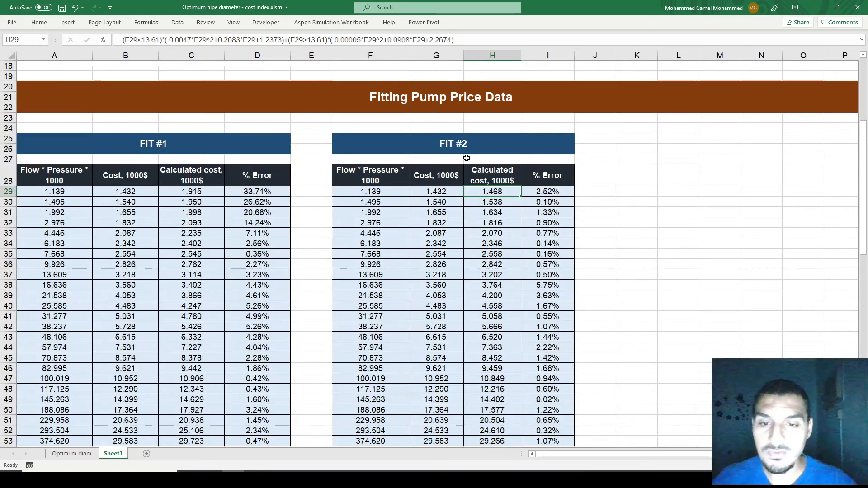
key(F2)
key(Escape)
key(ctrl+c)
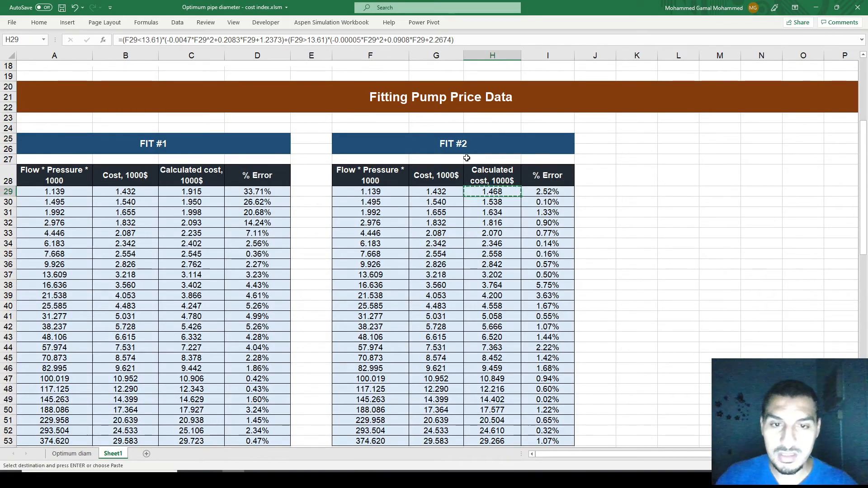
key(ctrl+Page_Up)
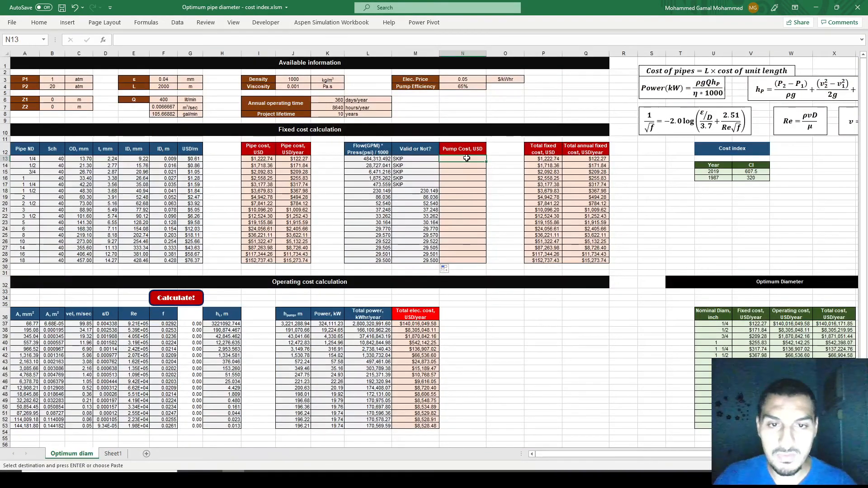
key(ctrl+alt+v)
key(f)
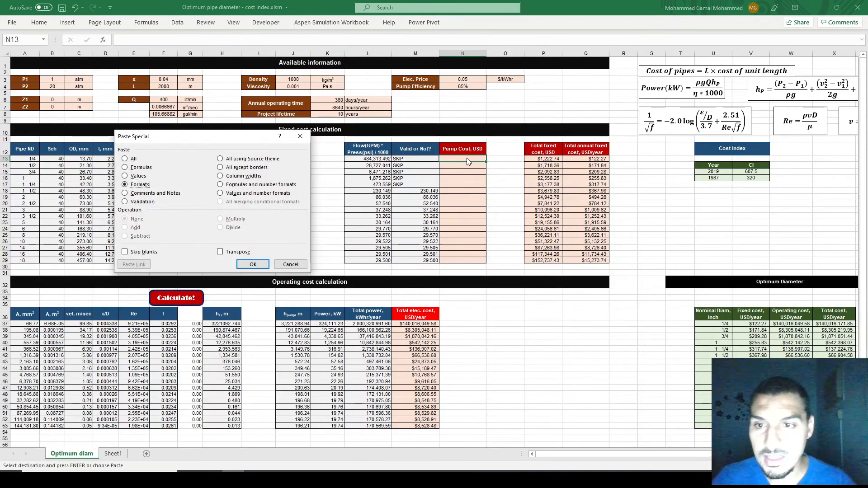
key(Return)
- Change the three L13 references in the first price equation of the N13 formula, including its <13.61 condition, to M13
key(F2)
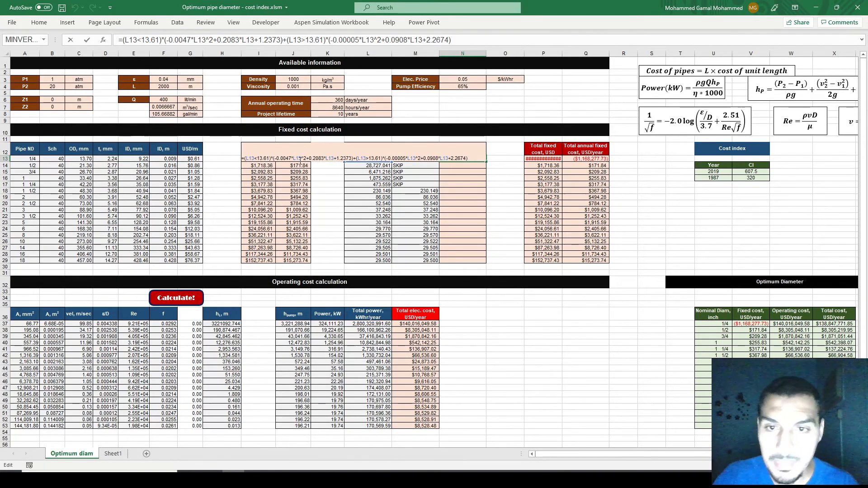
double_click(250, 158)
text(M13)
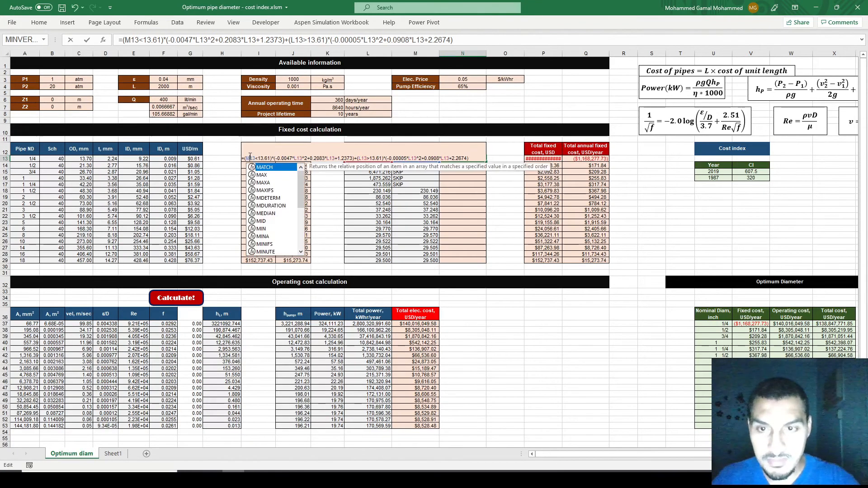
key(Right)
key(Right)
key(Right)
key(Right)
key(Right)
key(Right)
key(Right)
key(Right)
key(Right)
key(Right)
key(Right)
text(M)
key(Left)
key(BackSpace)
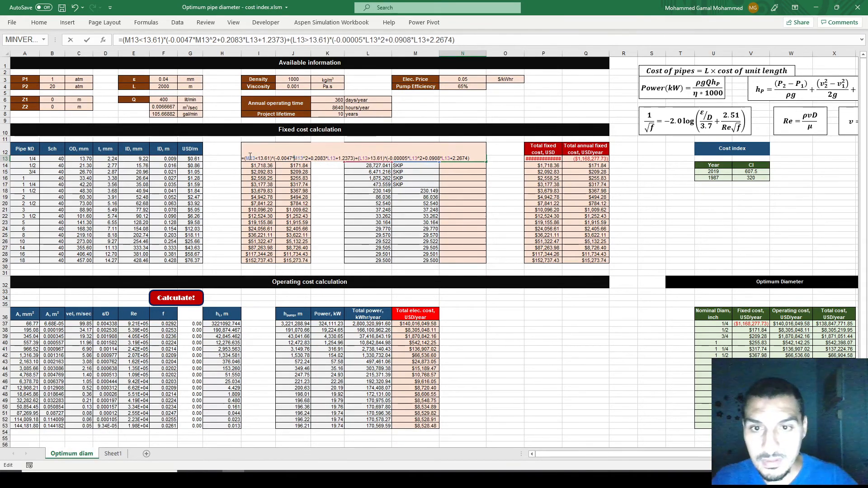
key(Right)
key(Right)
key(Right)
key(Right)
key(Right)
key(Right)
key(Right)
key(Right)
key(Right)
key(Right)
key(Right)
key(Right)
key(Right)
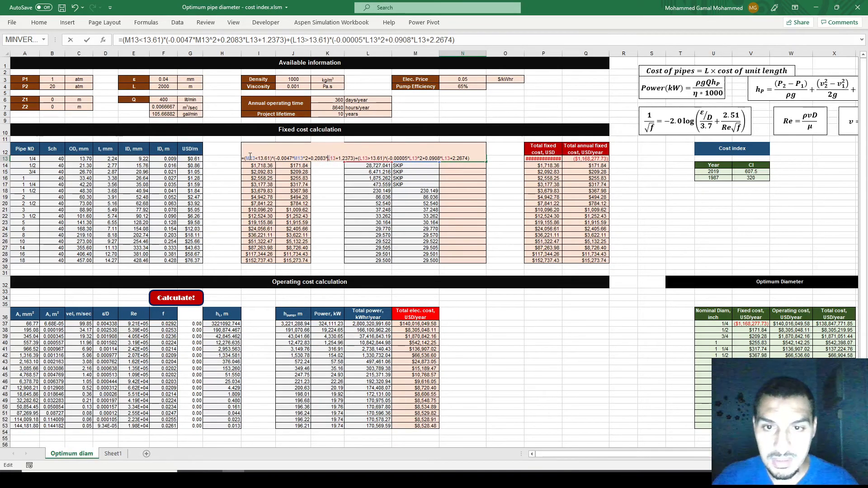
key(Delete)
text(M)
- Change the L13 references in the second price equation and its >13.61 condition in N13 to M13, and fill the formula down through N29
key(Right)
key(Right)
key(Right)
key(Right)
key(Right)
key(Right)
key(Right)
key(Right)
key(Right)
key(Right)
key(Right)
key(Right)
key(Delete)
text(M)
key(Right)
key(Right)
key(Right)
key(Right)
key(Right)
key(Right)
key(Right)
key(Right)
key(Right)
key(Right)
key(Right)
key(Right)
key(Right)
key(Right)
key(Right)
key(Right)
key(Right)
key(Right)
key(Right)
key(Right)
key(Delete)
text(M)
key(Right)
key(BackSpace)
text(M)
key(ctrl+Return)
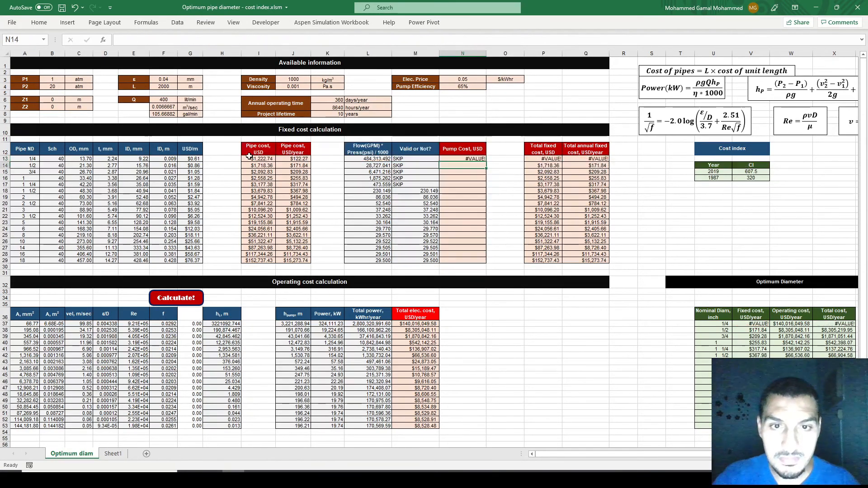
double_click(487, 162)
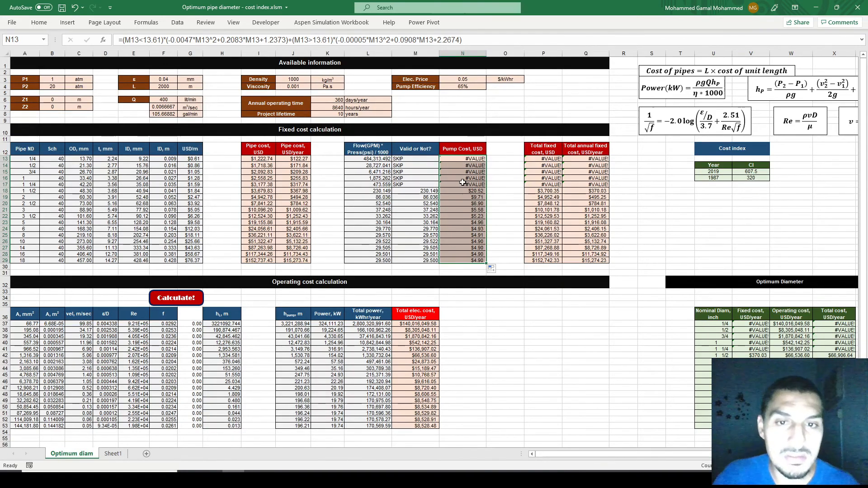
- Enclose the N13 pump cost formula in parentheses, multiply it by 1000, and fill it down through N29
key(Left)
key(Right)
key(F2)
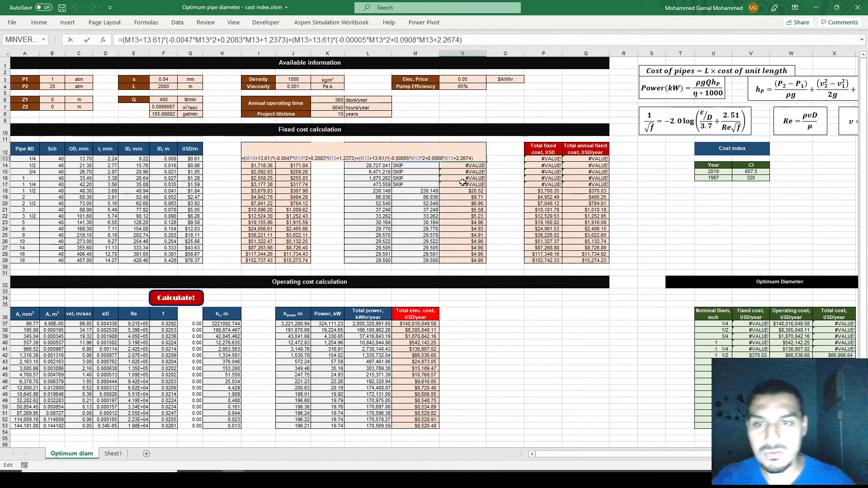
key(Escape)
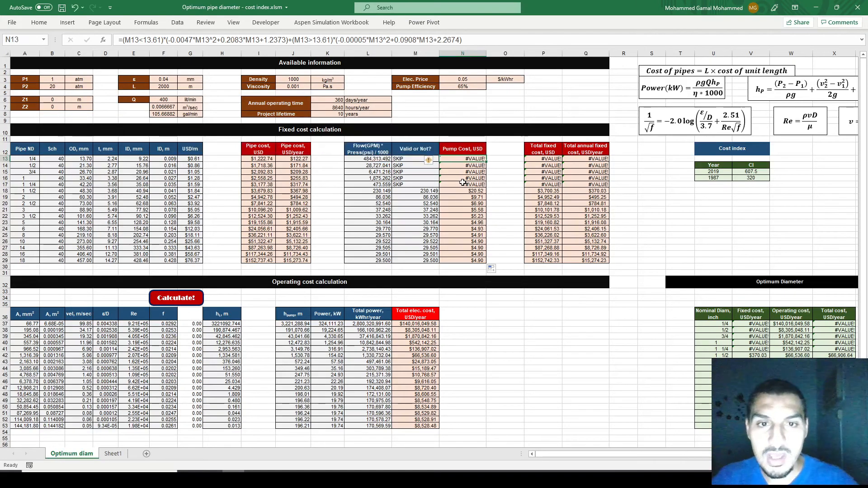
key(F2)
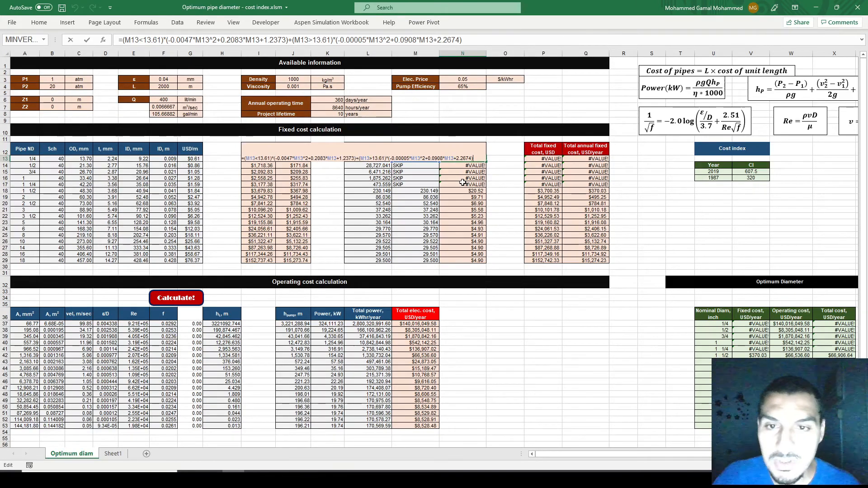
key(Home)
key(Right)
text(1000*)
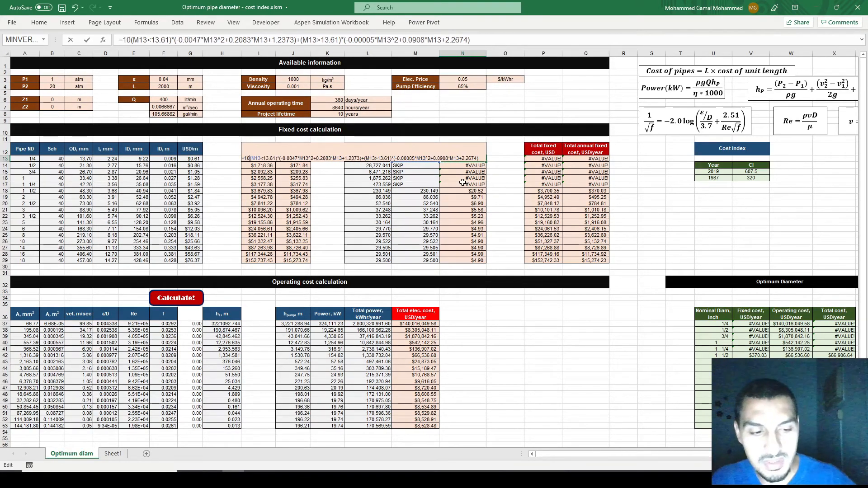
text(()
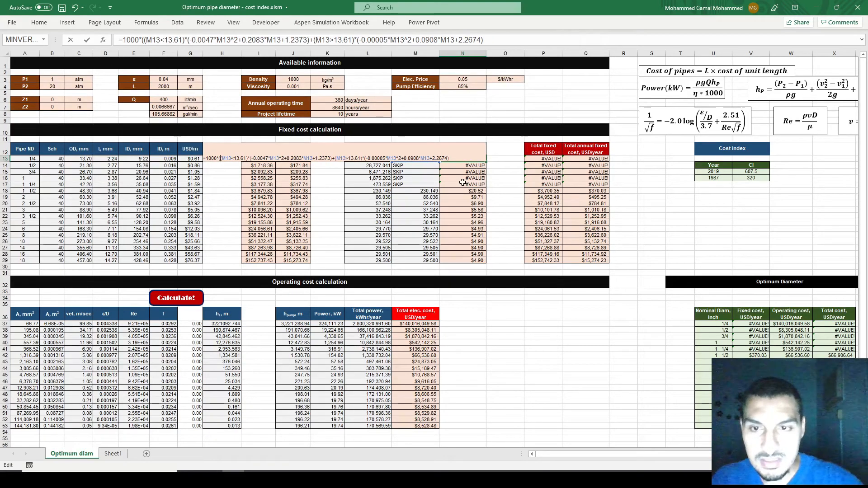
key(Down)
key(BackSpace)
key(BackSpace)
key(BackSpace)
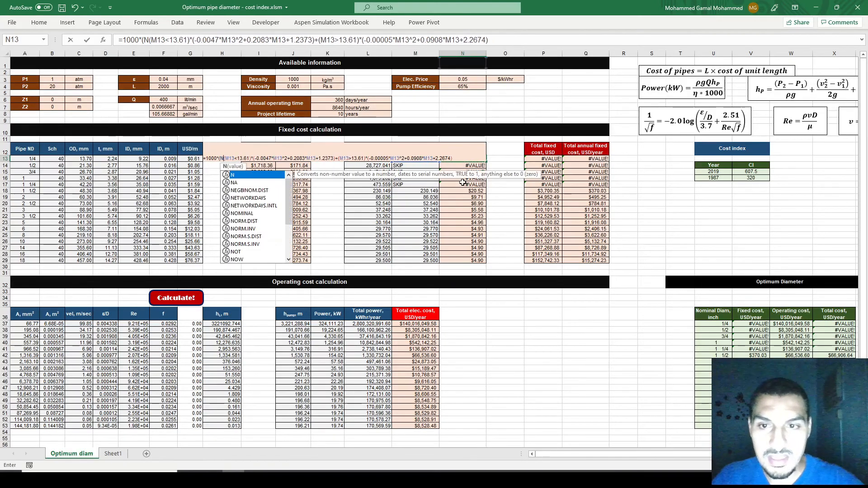
key(ctrl+Return)
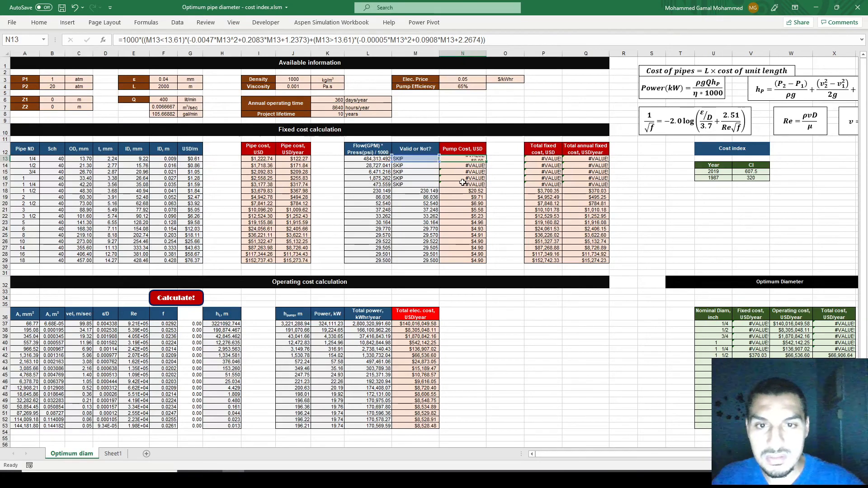
double_click(486, 161)
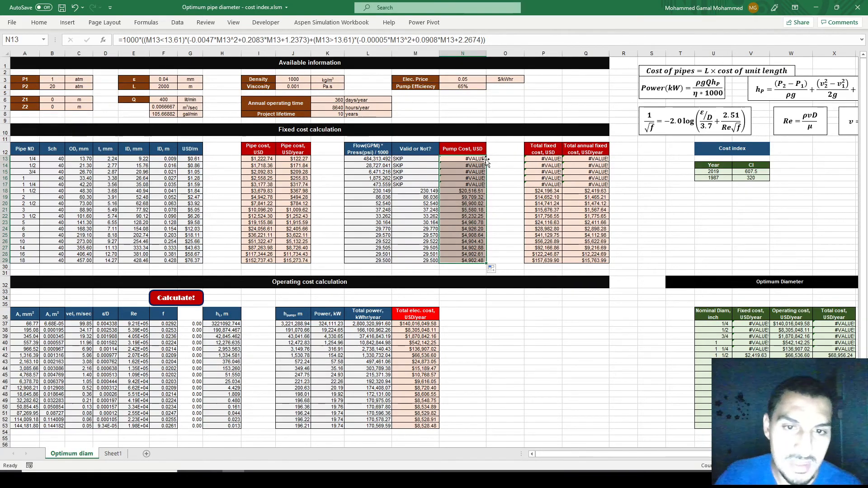
- Wrap the N13 pump cost formula in IFERROR with M13 as the error value and fill it down through N29
key(F2)
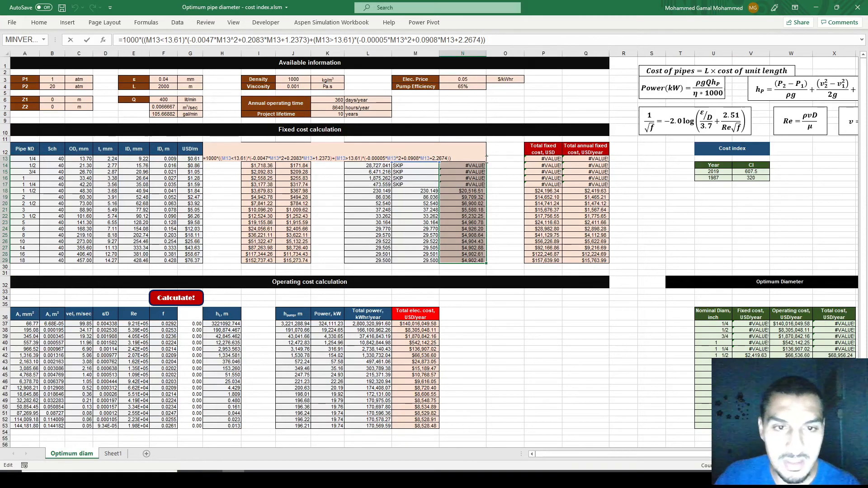
key(Home)
key(Right)
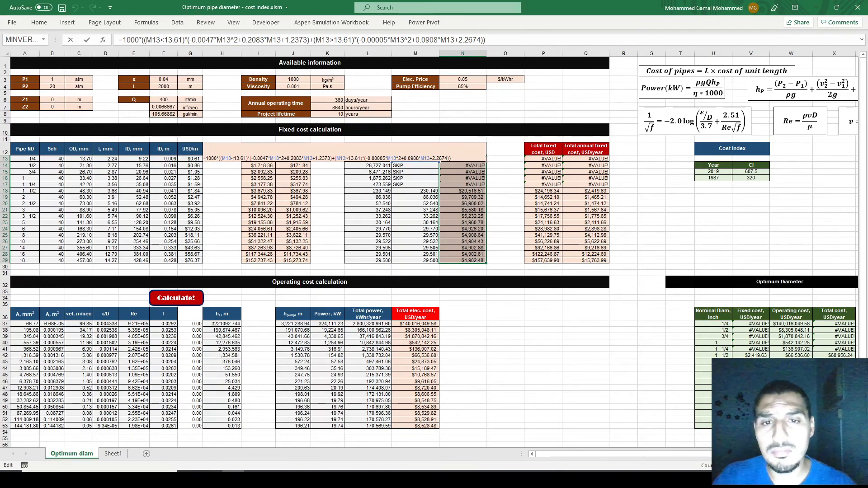
text(IF()
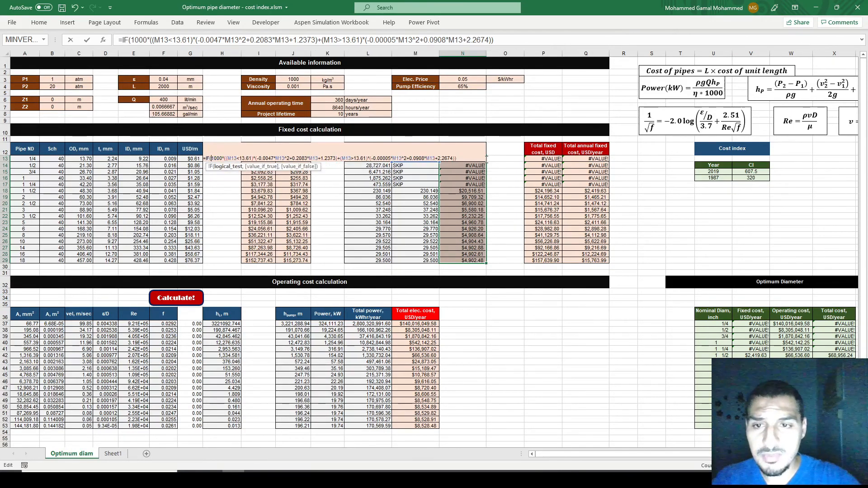
key(BackSpace)
text(ERROR()
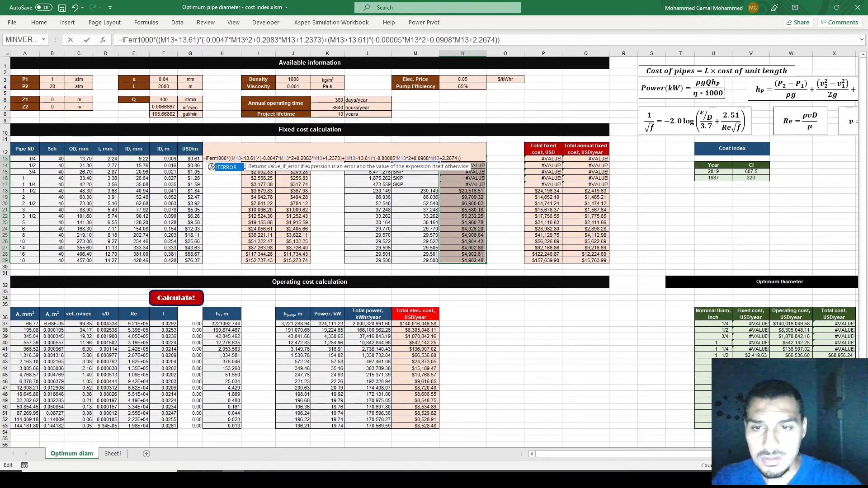
key(End)
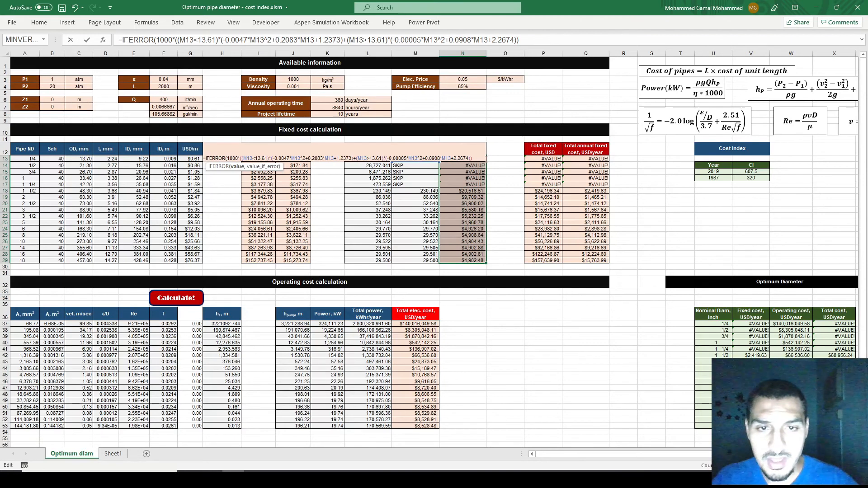
text(,)
key(Left)
key(Left)
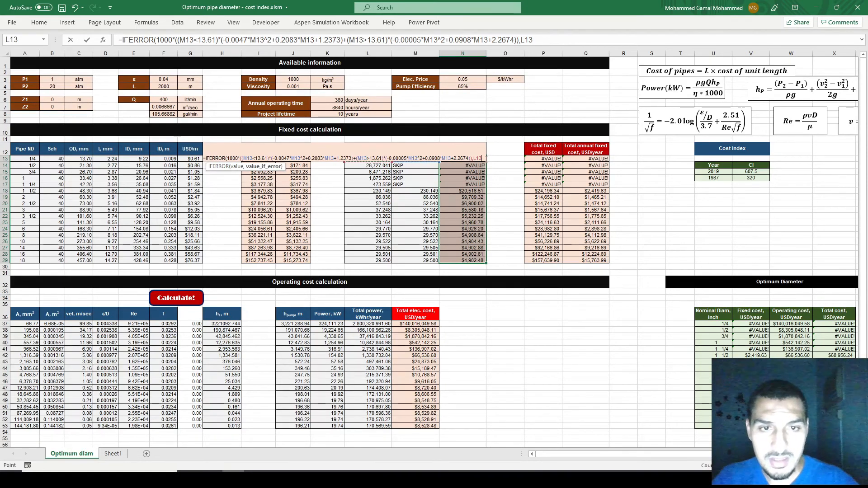
key(Right)
text()')
key(Return)
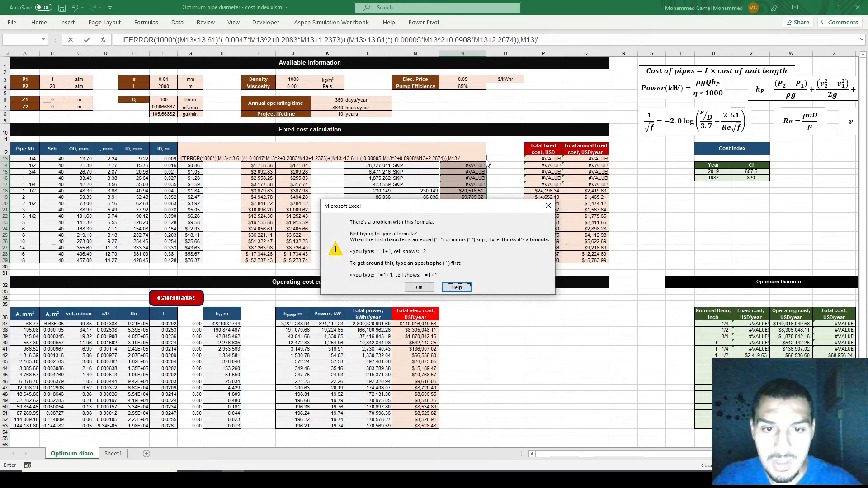
key(Left)
key(Return)
key(Return)
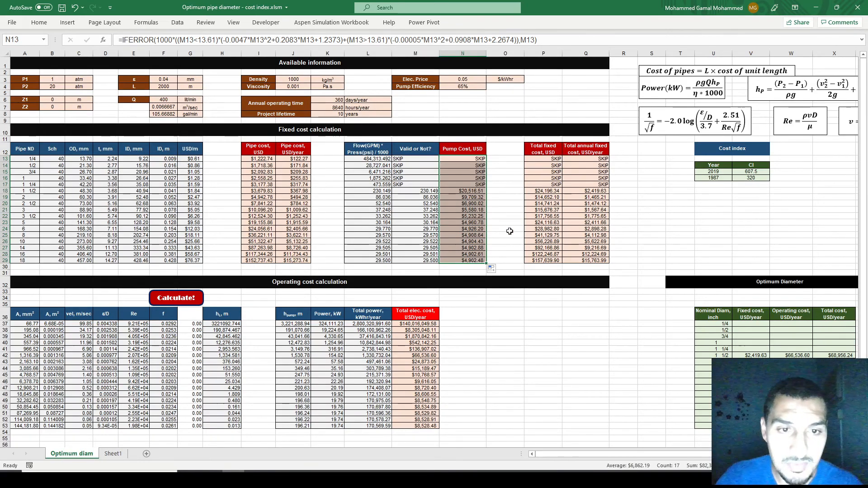
- Examine the Optimum Diameter table, the optimum nominal diameter and total cost cells, and the cost chart
scroll(634, 306, right, 4)
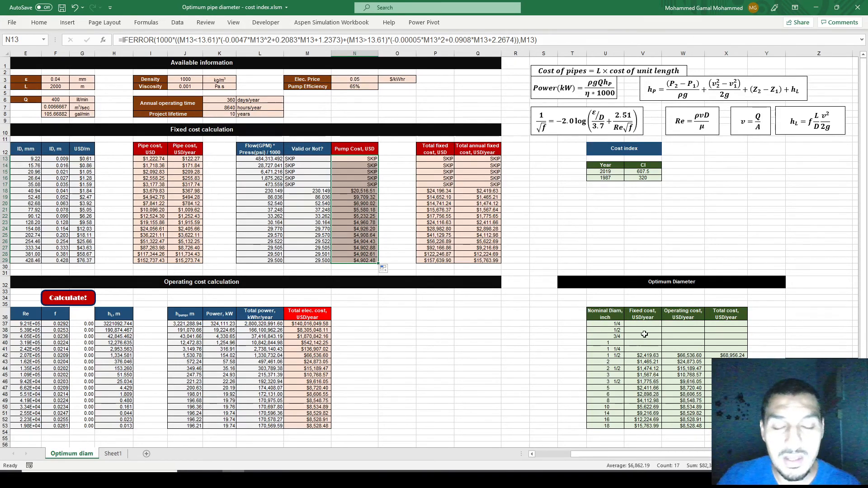
click(621, 324)
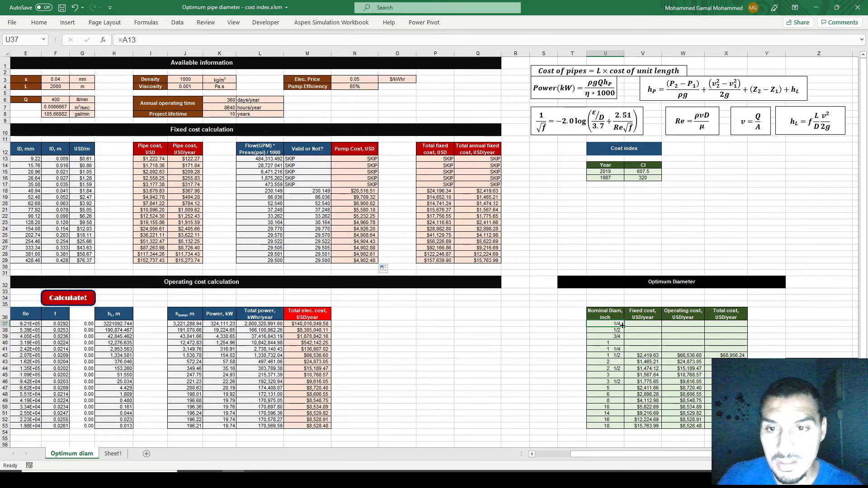
scroll(623, 325, right, 3)
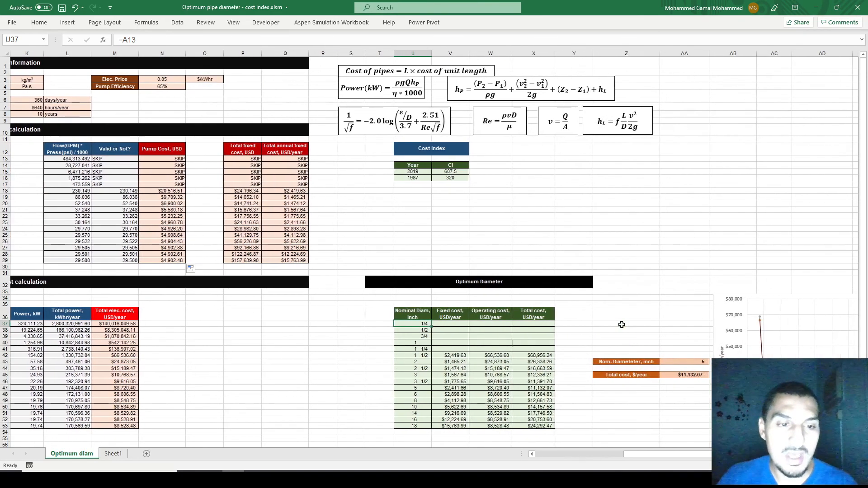
scroll(621, 325, right, 3)
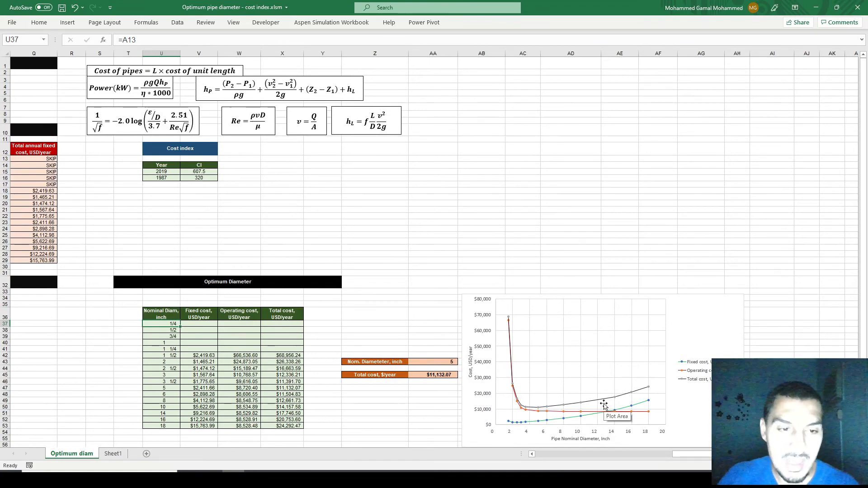
scroll(605, 404, left, 8)
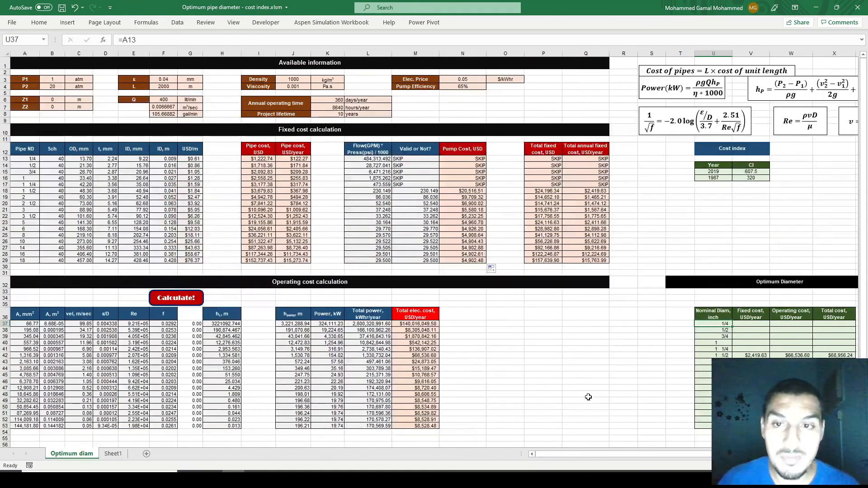
- Set the flow Q in F6 to 300 lit/min
click(158, 98)
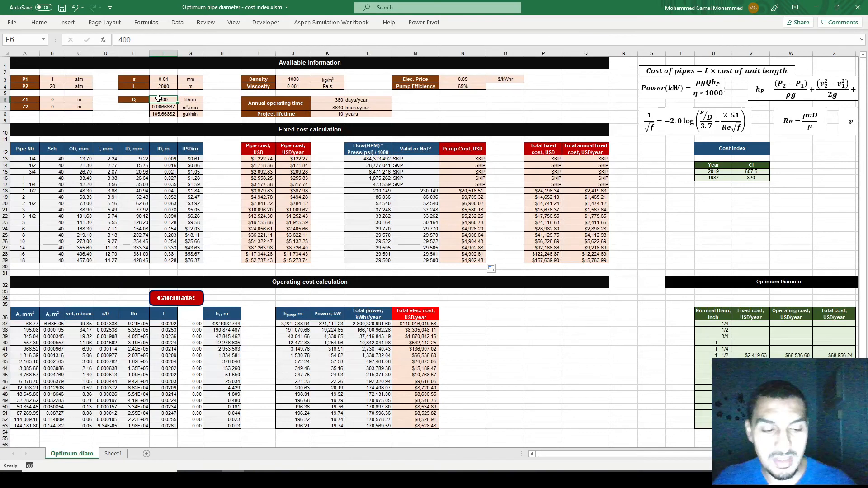
text(35)
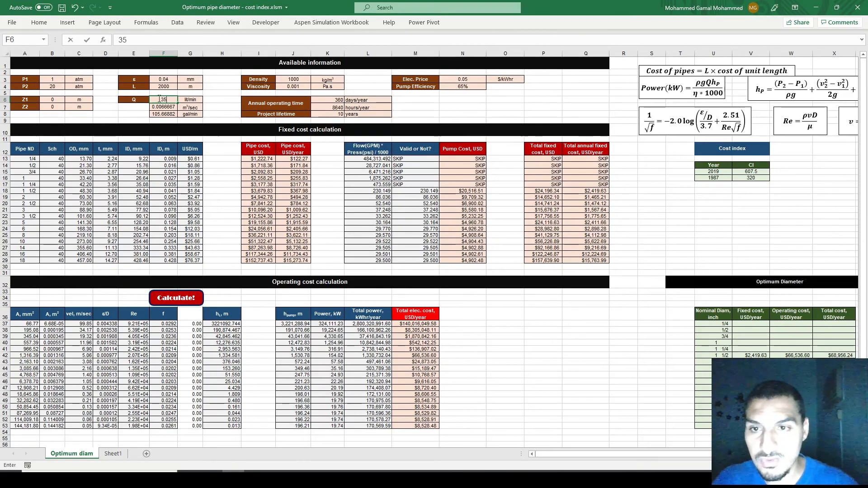
key(BackSpace)
text(00)
key(Return)
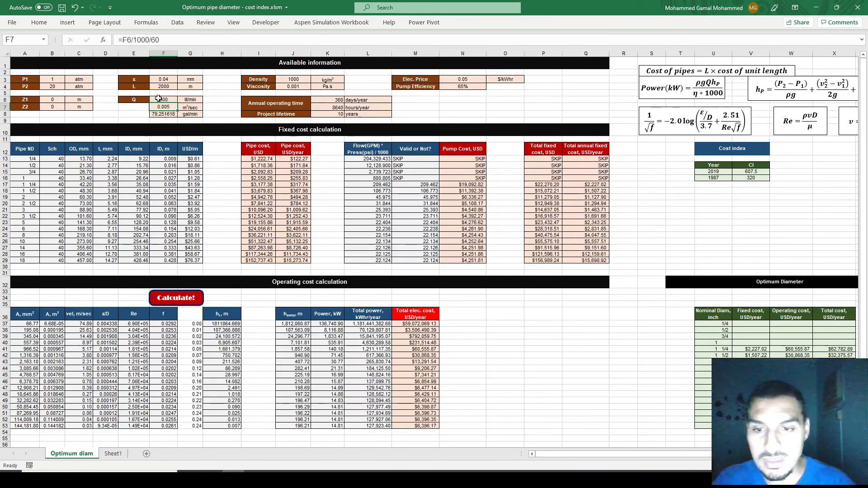
- Recalculate the friction factors for the 300 lit/min flow and check the optimum diameter and total cost
click(171, 300)
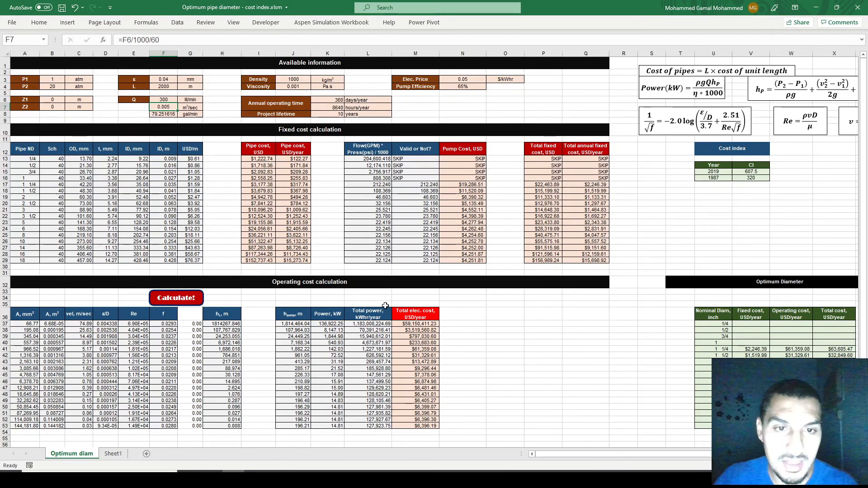
scroll(485, 290, right, 6)
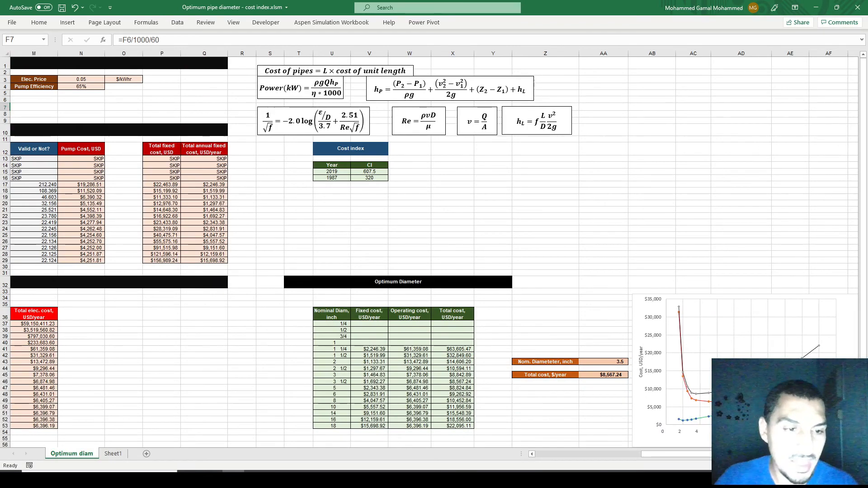
scroll(694, 405, left, 6)
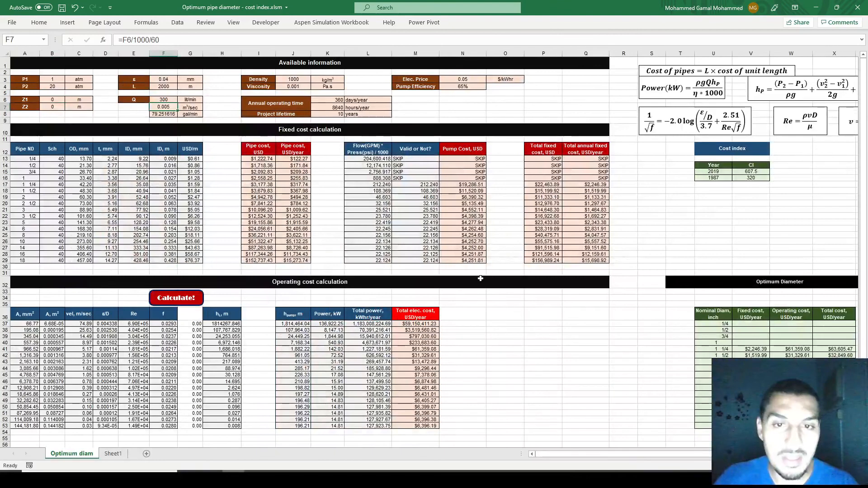
- Multiply the N13 pump cost inside IFERROR by the cost index ratio $V$15/$V$16 and fill the formula down through N29
double_click(461, 159)
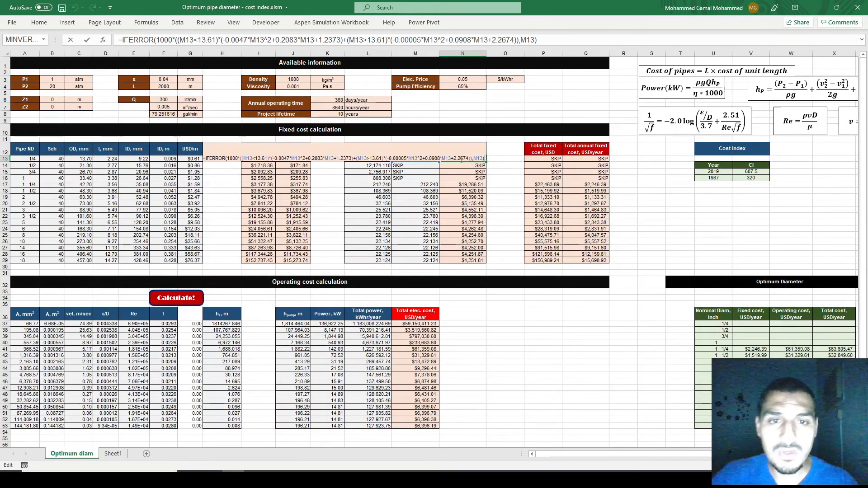
key(Left)
key(Left)
key(Left)
key(Left)
key(Left)
key(Left)
key(Left)
key(Left)
key(Left)
key(Left)
key(Left)
key(Left)
key(Left)
key(Left)
key(Left)
key(Left)
key(Left)
key(Left)
key(Left)
key(Left)
key(Left)
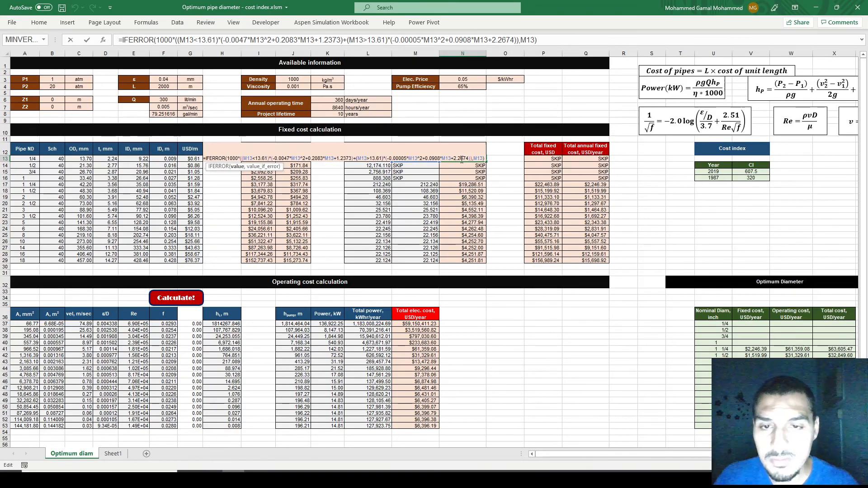
key(Left)
key(Left)
key(Left)
key(Left)
key(Left)
key(Left)
key(Left)
key(Left)
key(Left)
key(Left)
key(Left)
key(Left)
key(Left)
key(Left)
key(Left)
key(Left)
key(Left)
key(Left)
key(Left)
key(Left)
key(Left)
key(Left)
key(Left)
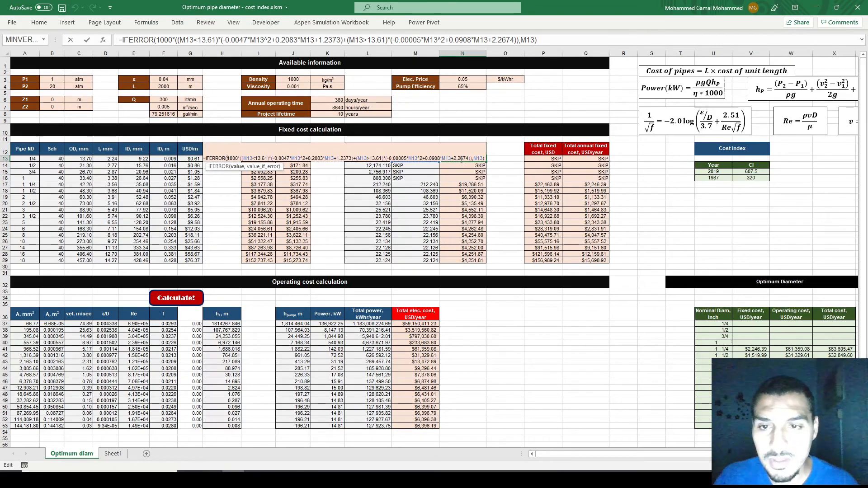
key(F2)
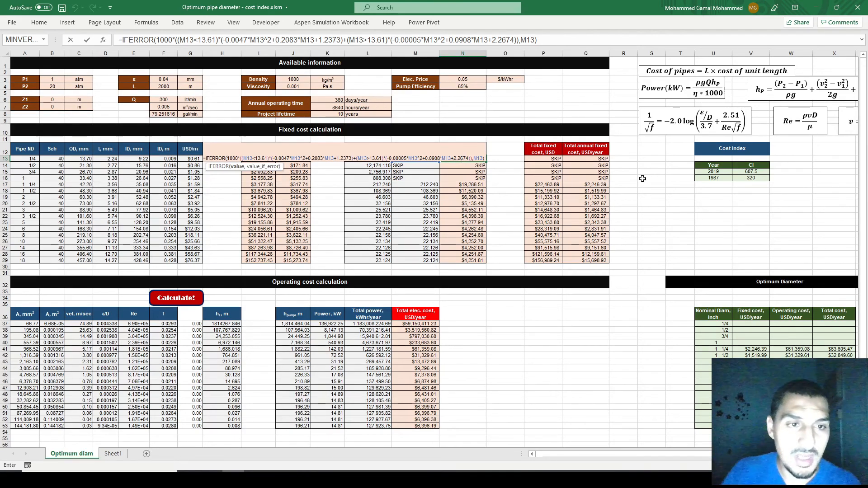
click(755, 172)
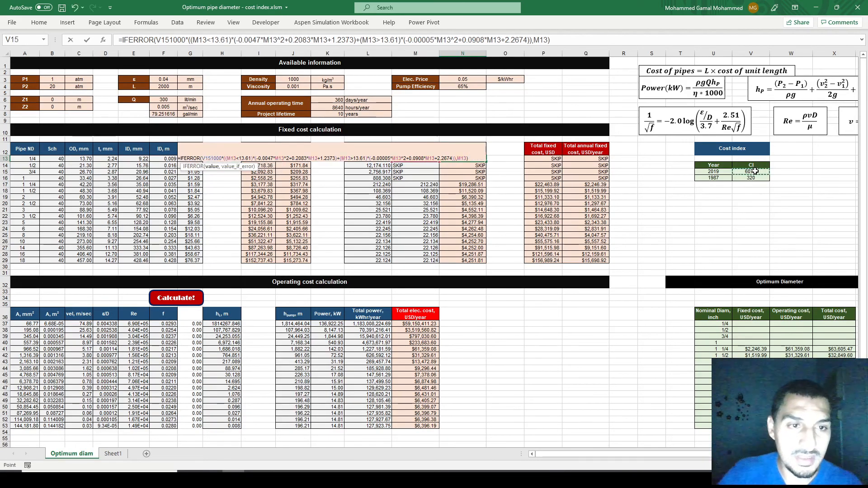
key(F4)
text(/)
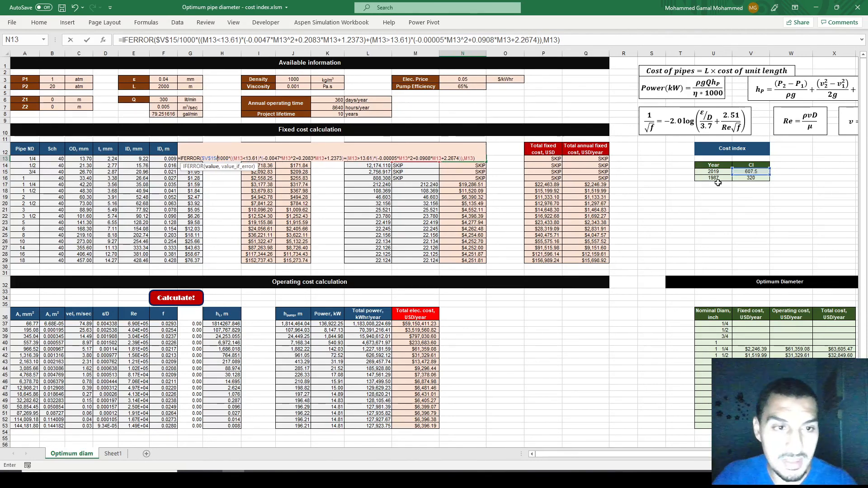
click(748, 178)
key(F4)
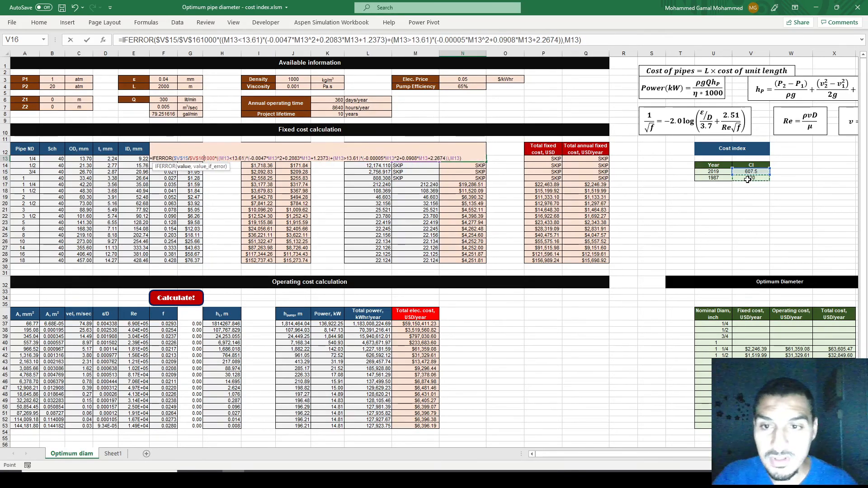
text(*)
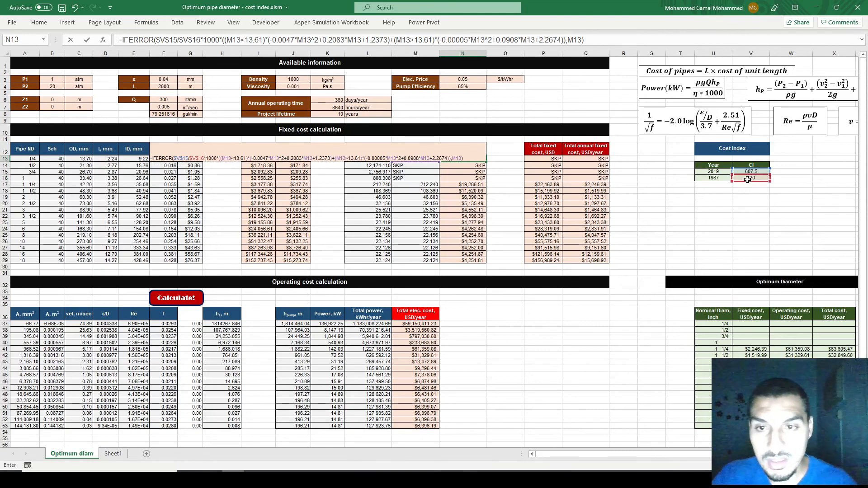
key(ctrl+Return)
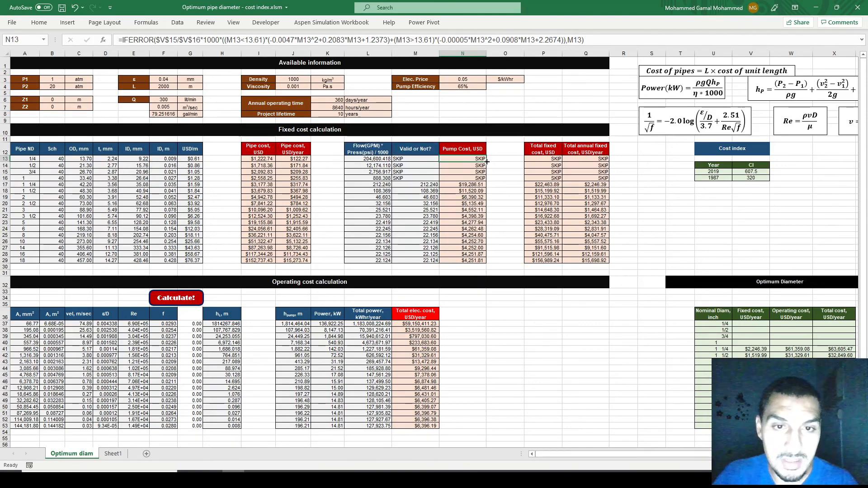
double_click(486, 162)
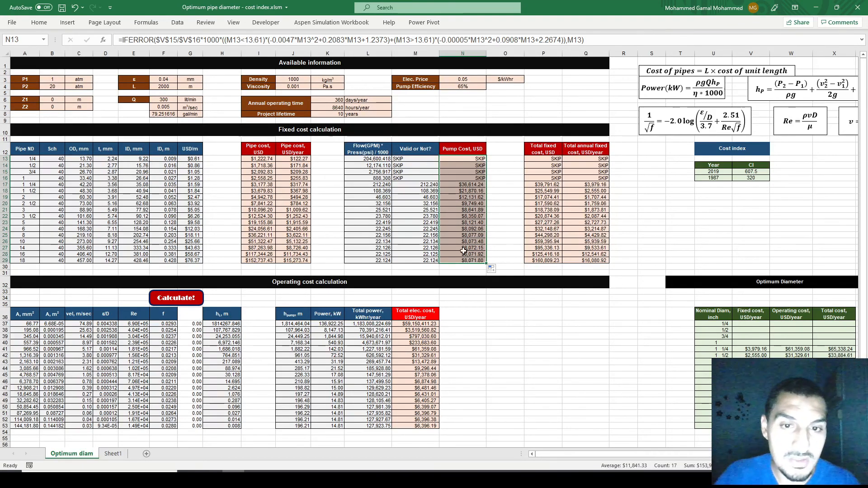
scroll(591, 324, right, 10)
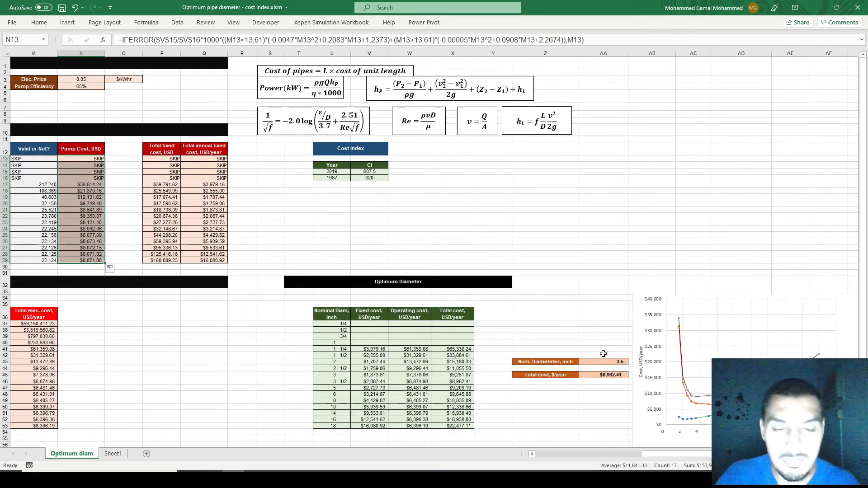
scroll(392, 334, left, 10)
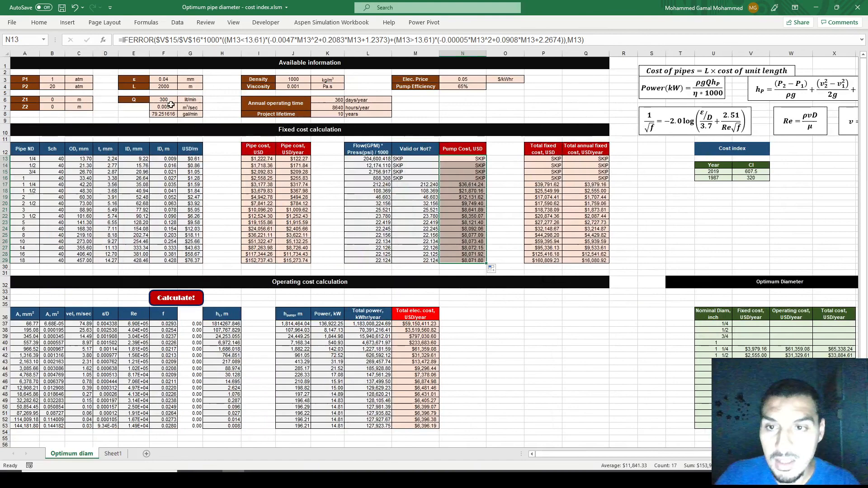
- Set the flow Q in F6 to 200 lit/min, recalculate the friction factors, and check the optimum diameter and total cost
click(166, 100)
text(200)
key(Return)
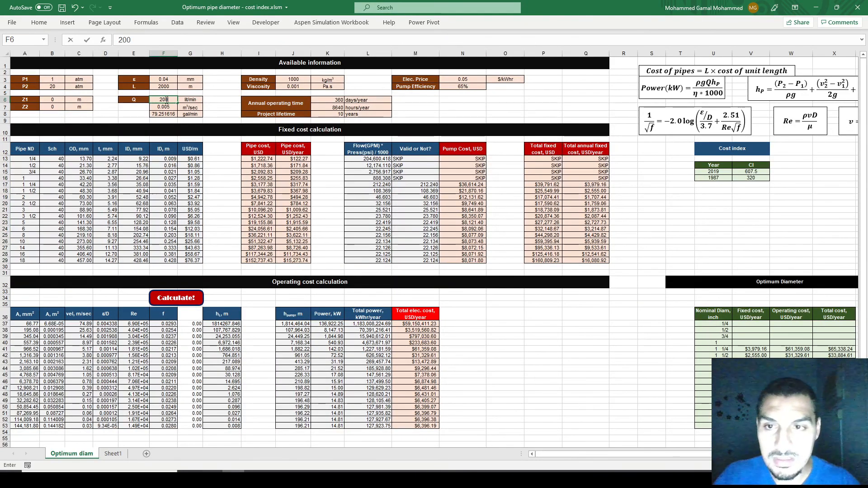
click(187, 299)
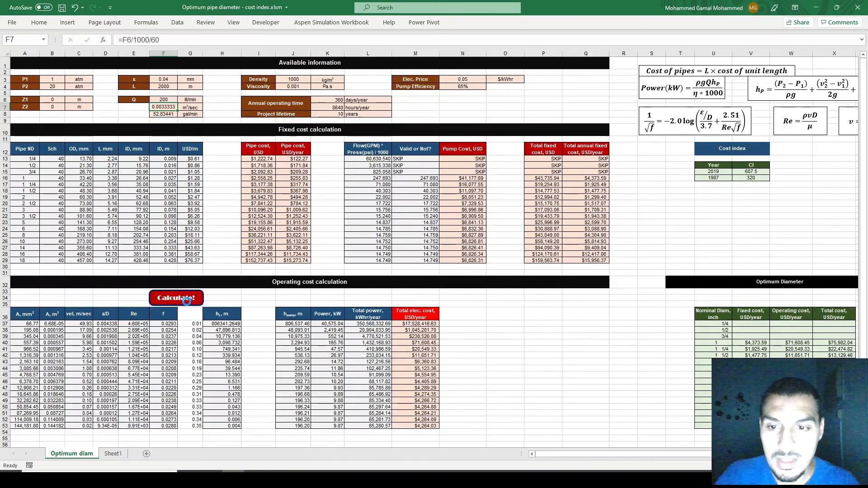
scroll(485, 314, right, 10)
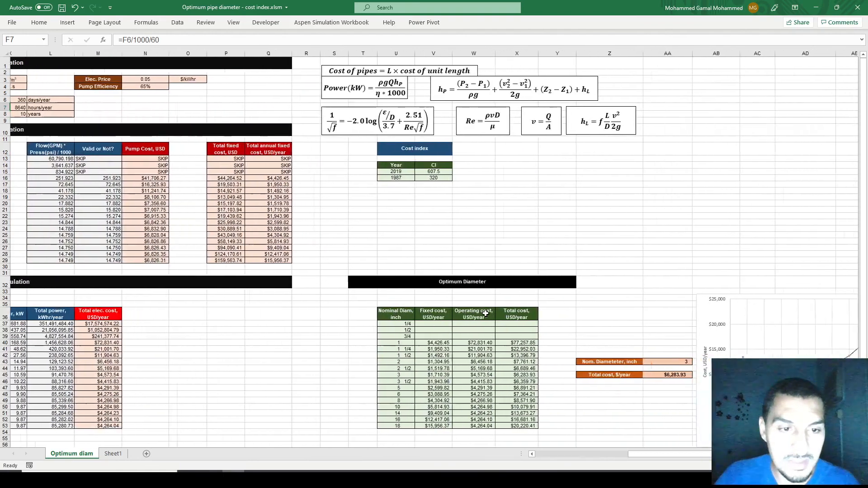
scroll(486, 313, right, 1)
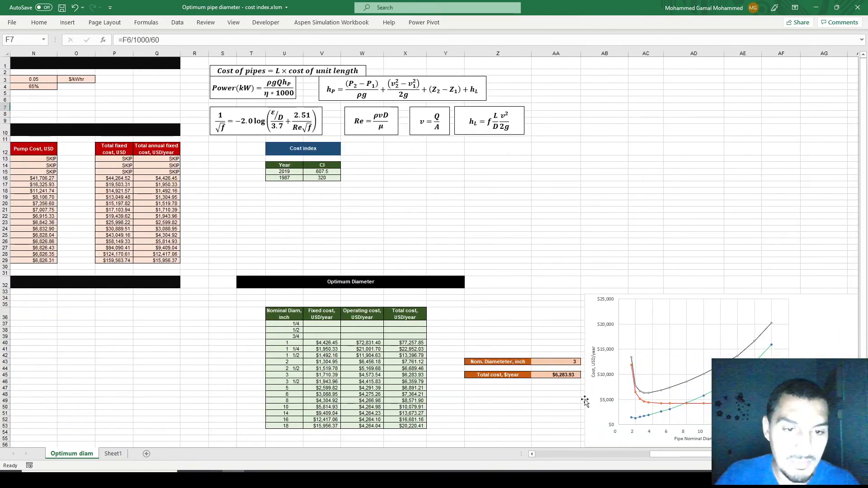
click(569, 377)
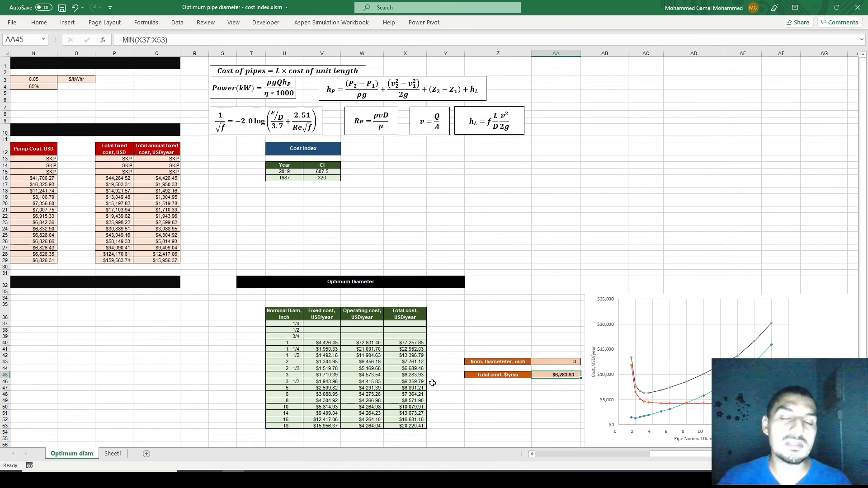
scroll(432, 383, left, 5)
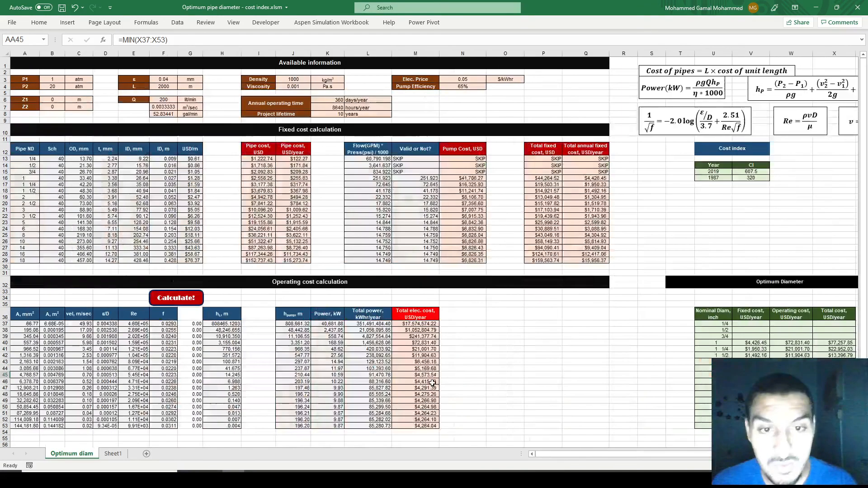